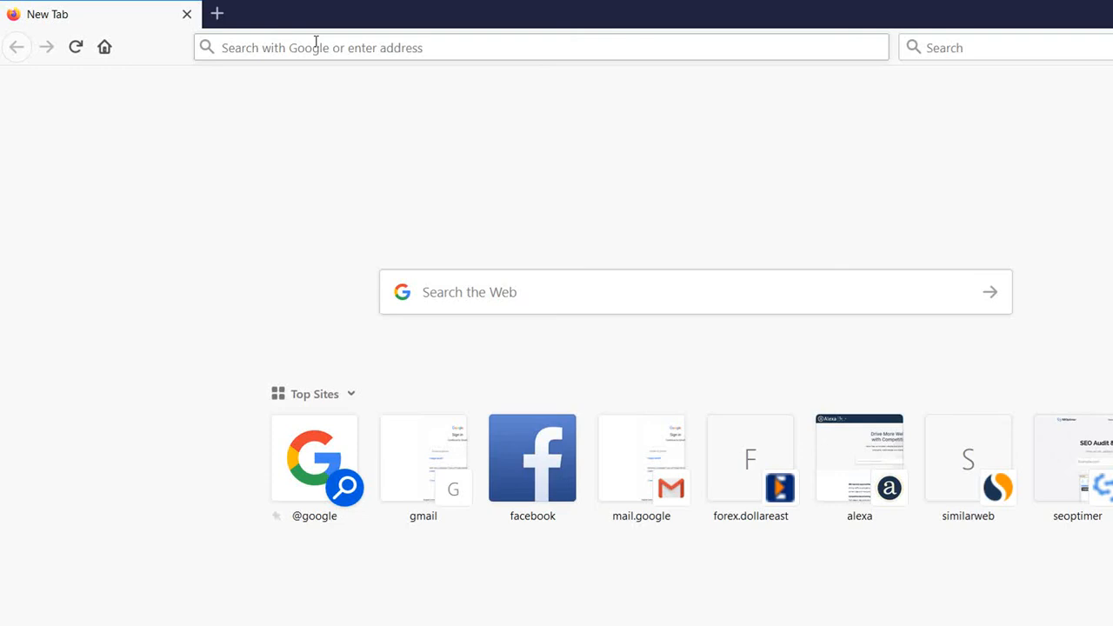
Go to ads.google.com in Firefox using the address bar's autocompletion
click(315, 41)
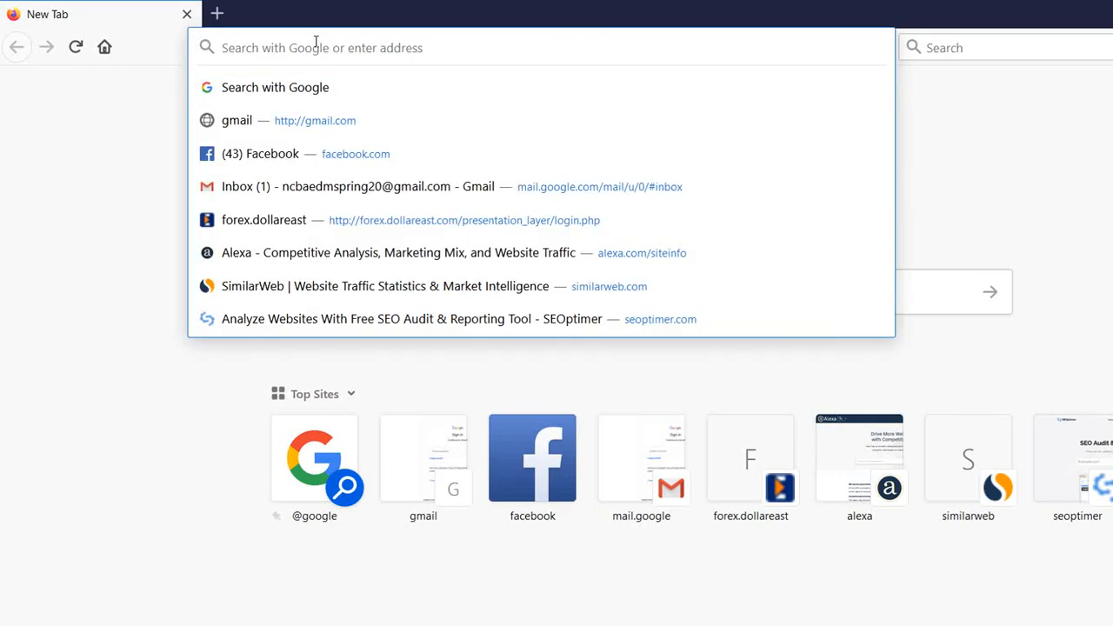
text(ads.google.com/)
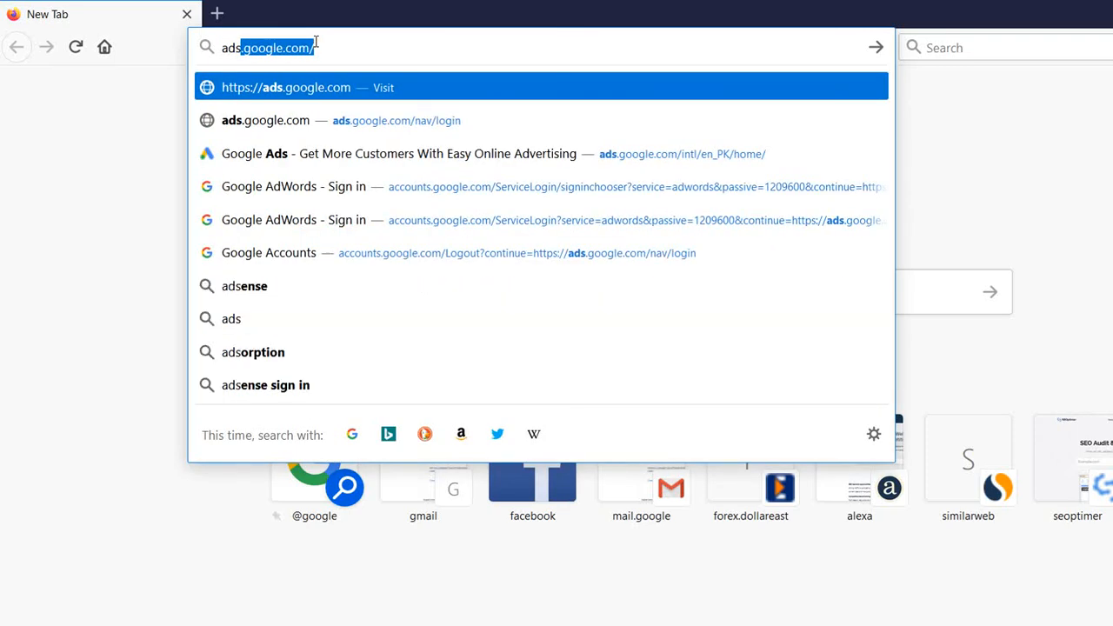
key(Return)
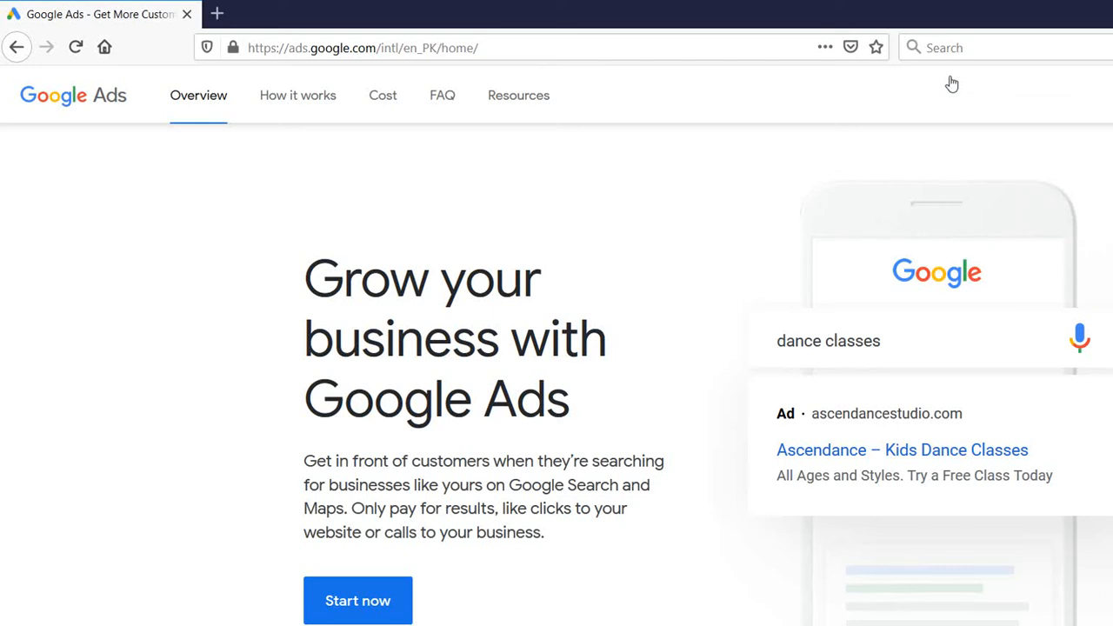
Reload the Google Ads page and choose 'Use another account' in the account chooser
key(F5)
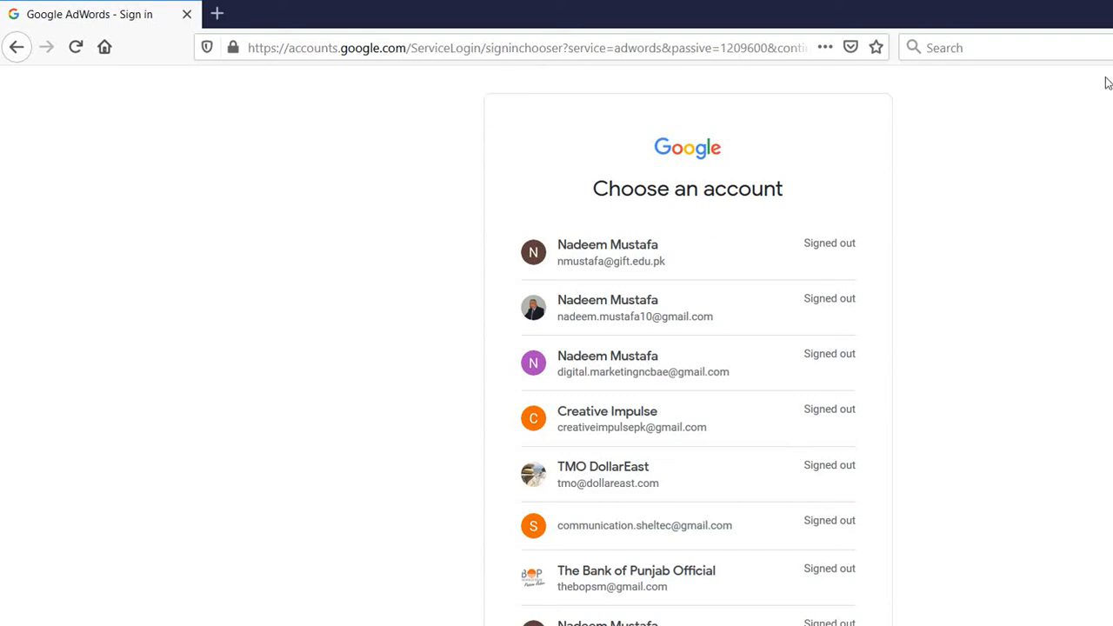
scroll(1107, 87, down, 4)
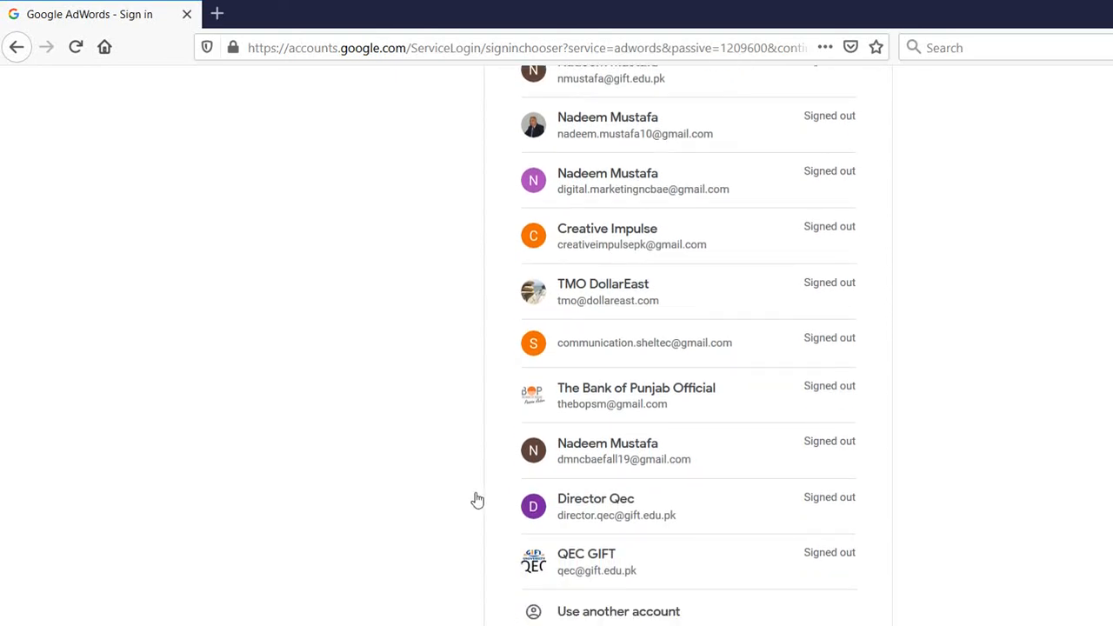
click(596, 610)
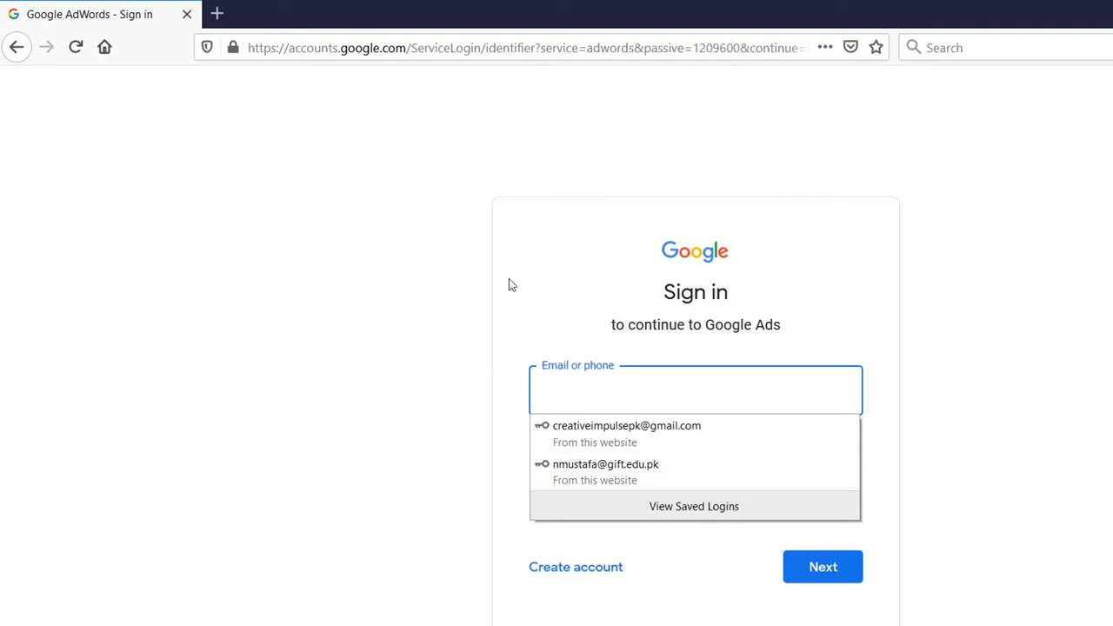
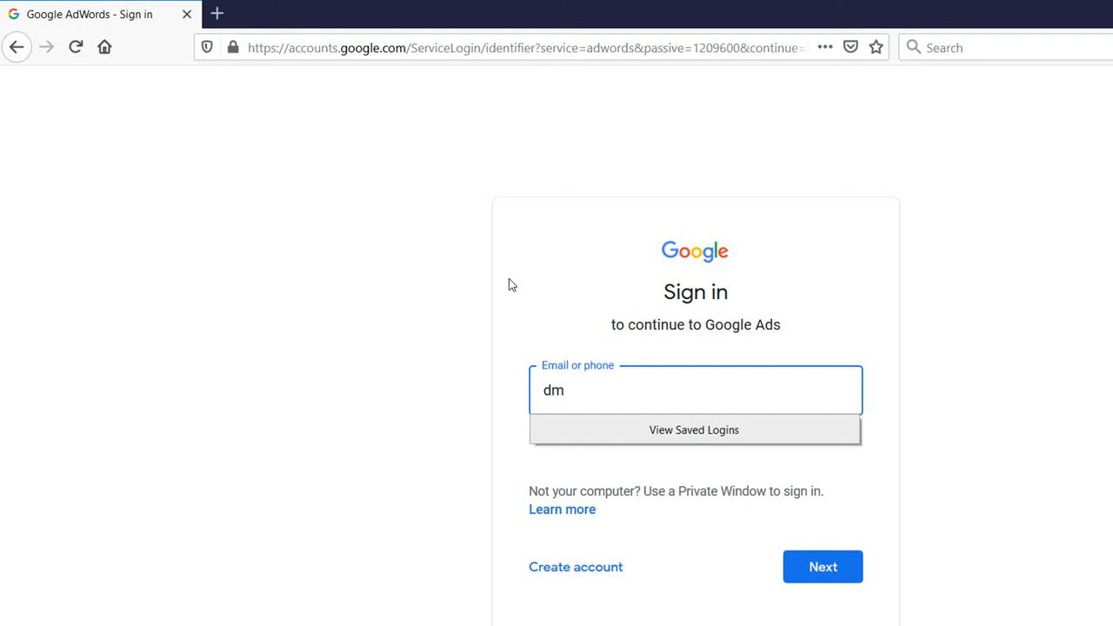
Enter the campaign account's email address, correcting typos, and submit it
key(Left)
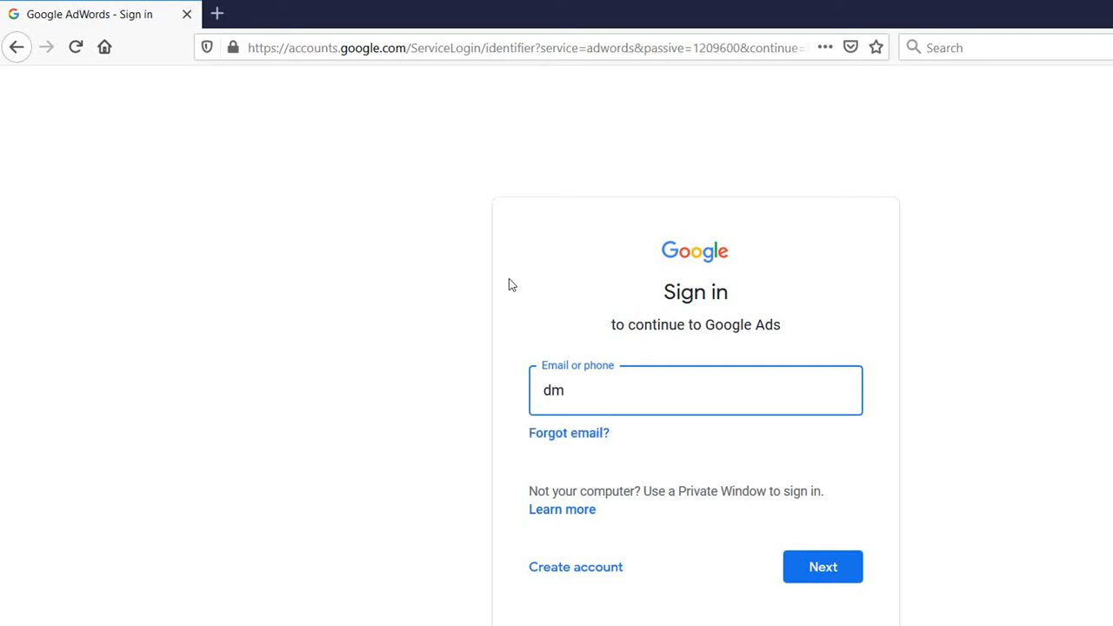
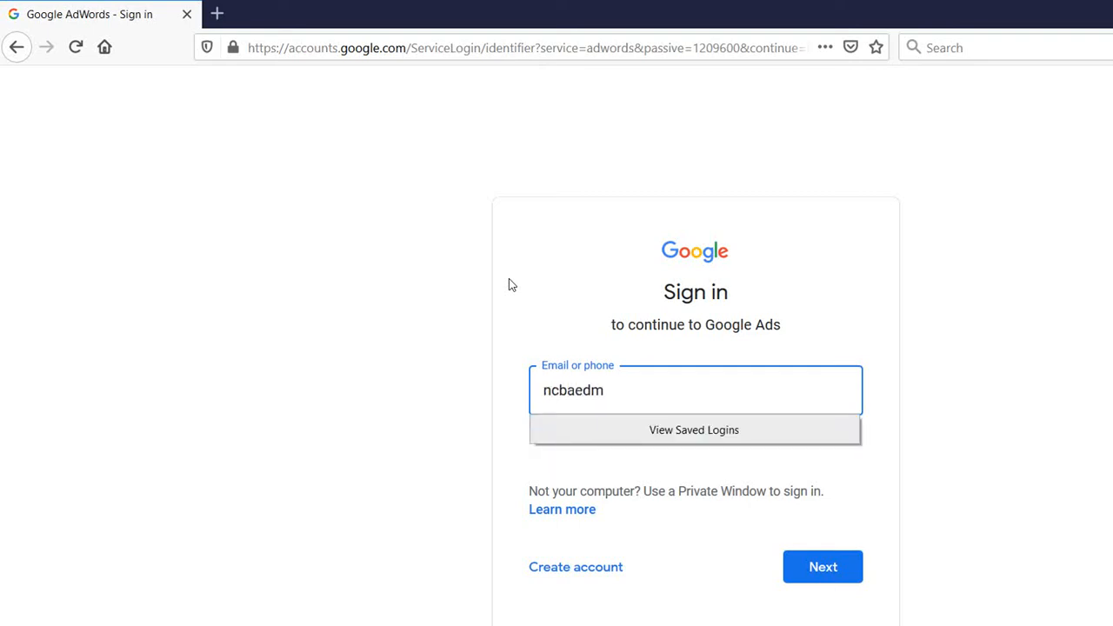
key(Right)
key(Right)
key(Return)
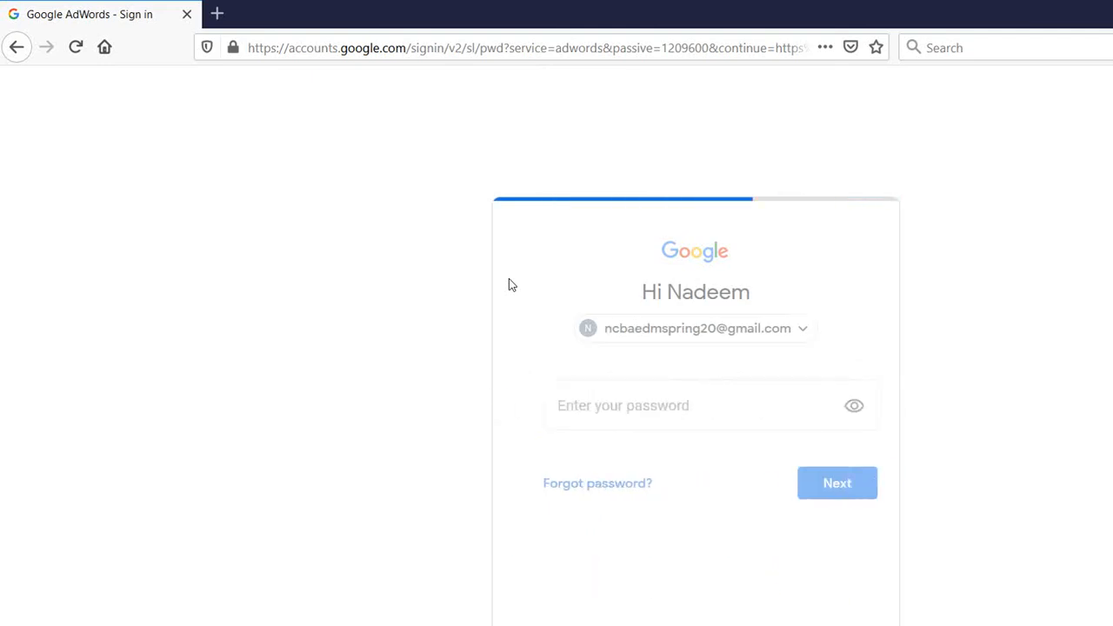
Sign in with the account password and decline Firefox's offer to save the login
text(•)
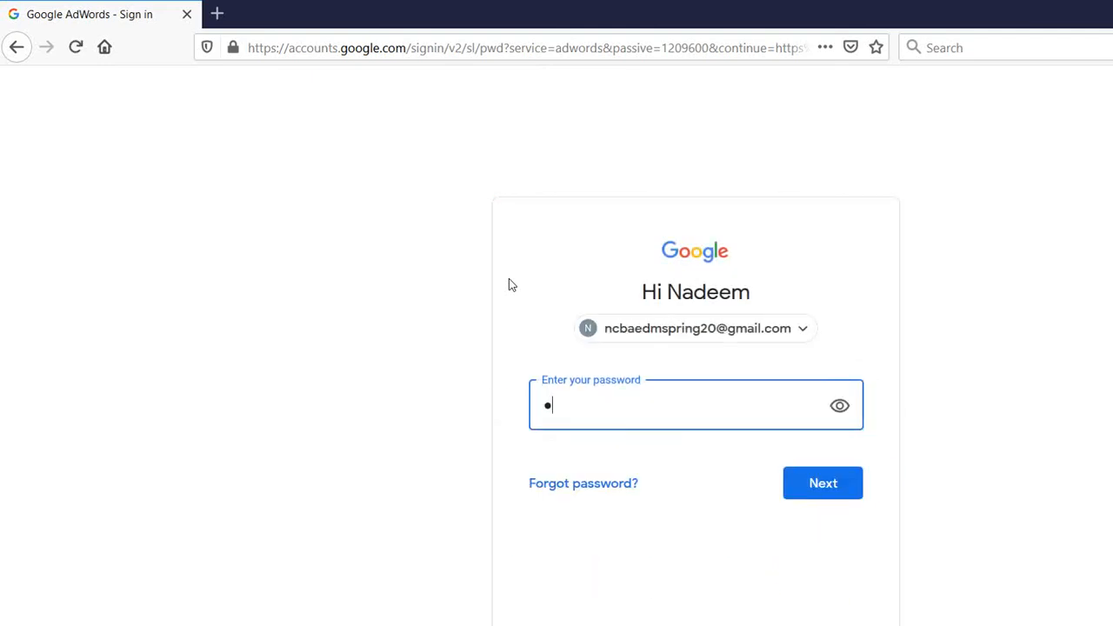
text(•••••••)
key(Return)
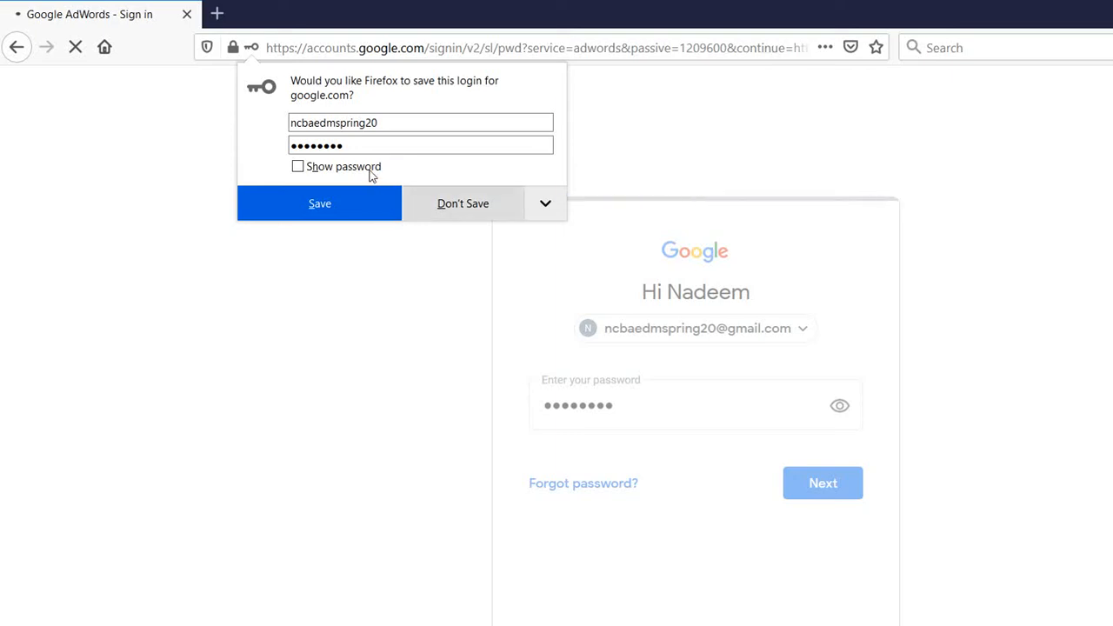
click(463, 204)
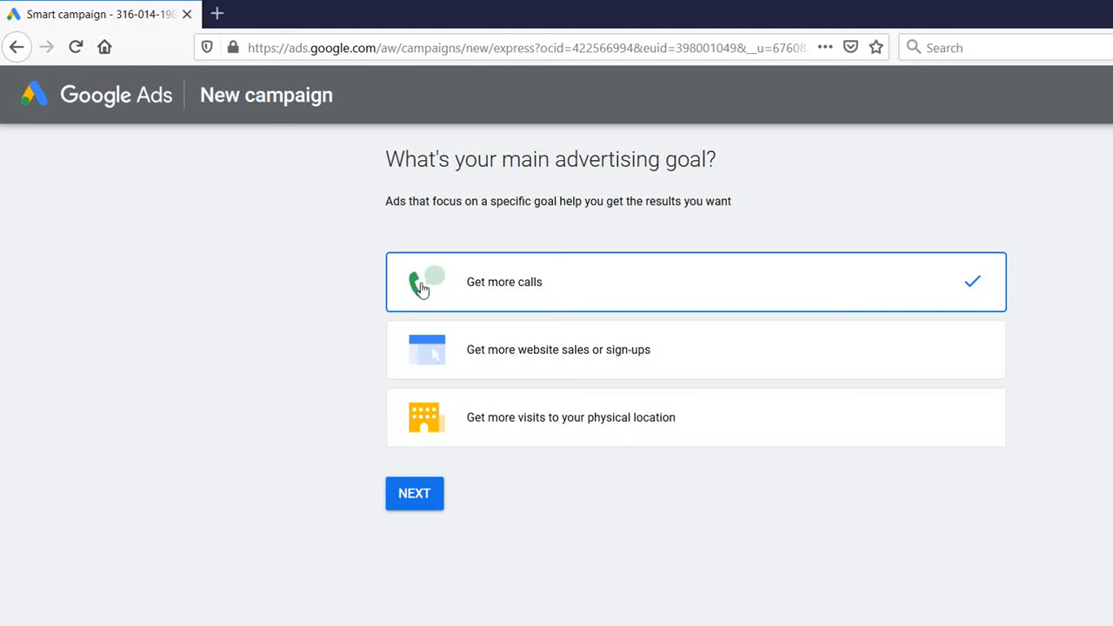
Pick 'Get more website sales or sign-ups' as the advertising goal and continue
key(Down)
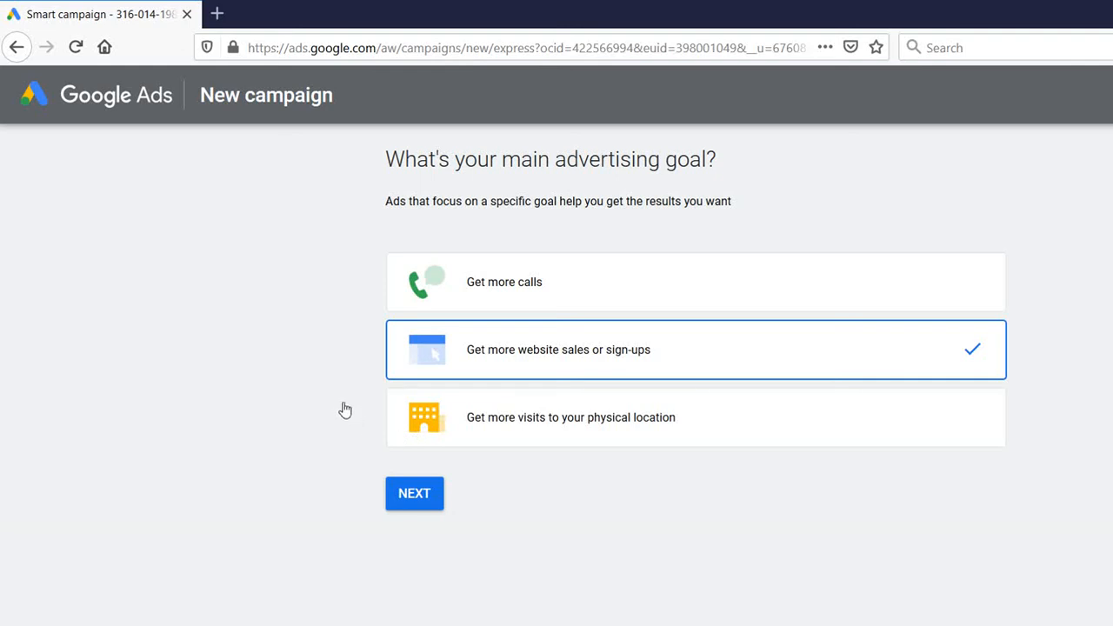
key(Return)
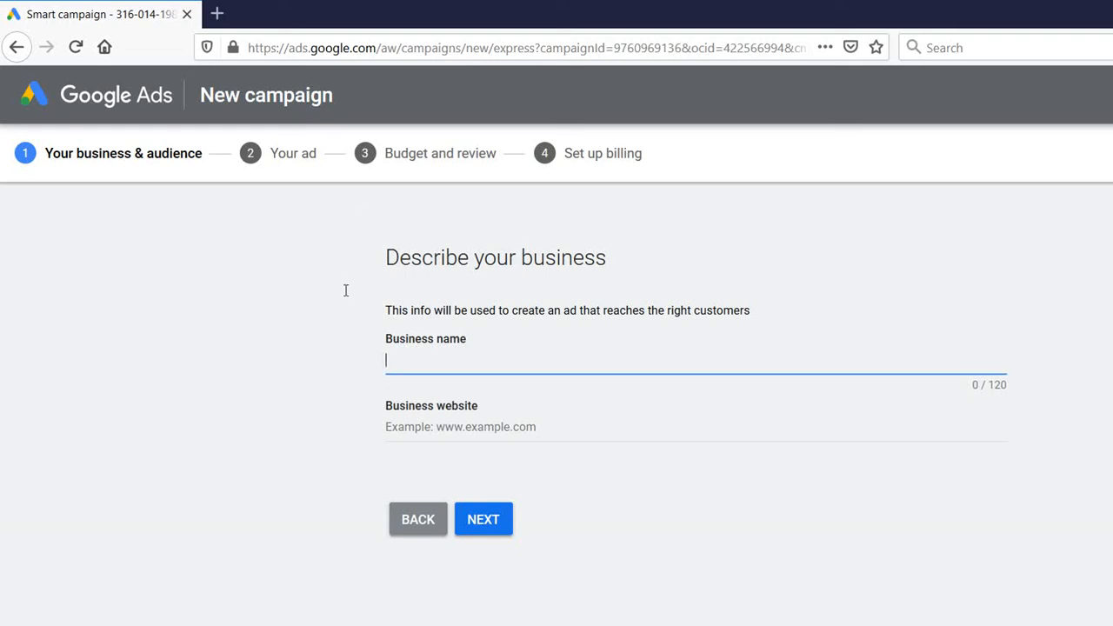
text(Dollar East)
key(Tab)
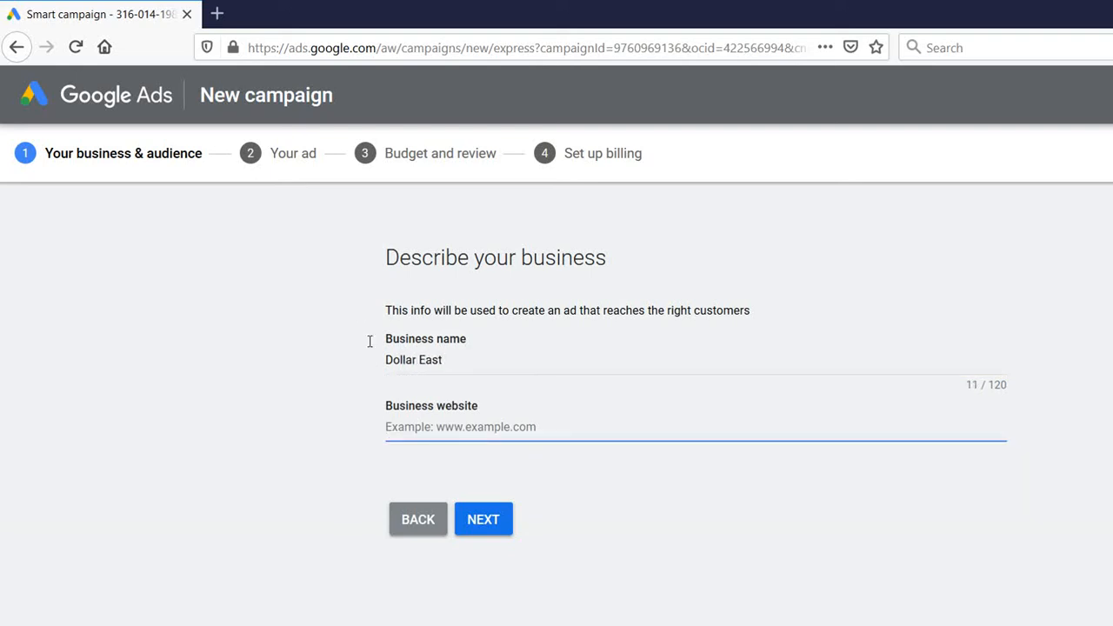
text(www.dollare)
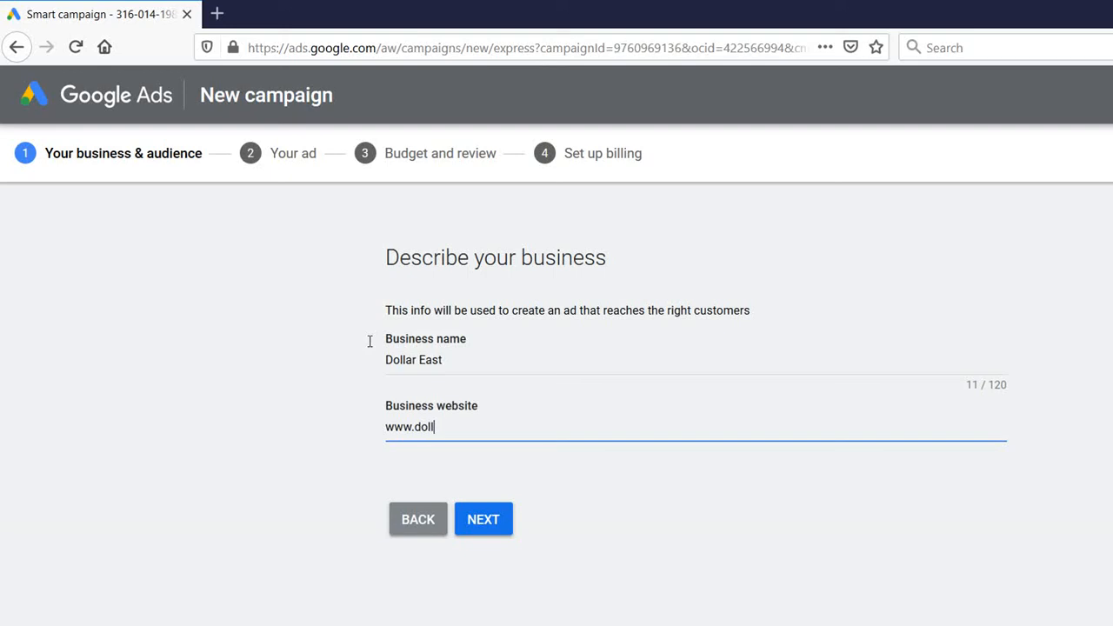
text(ast.com)
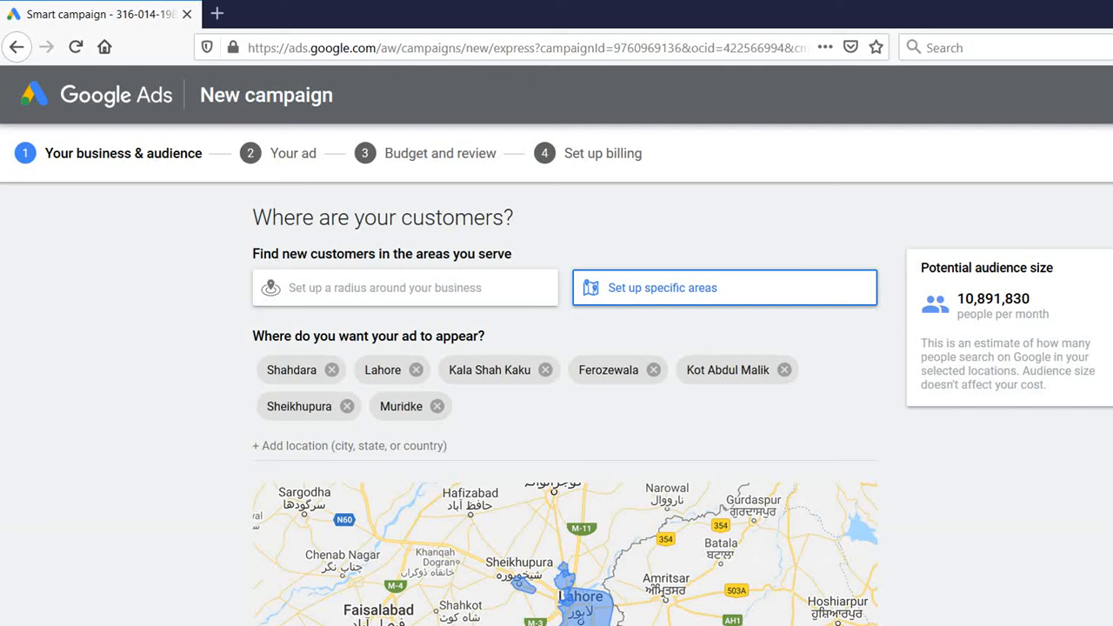
Scroll through the Lahore-area customer locations, leaving them unchanged
scroll(1107, 219, down, 1)
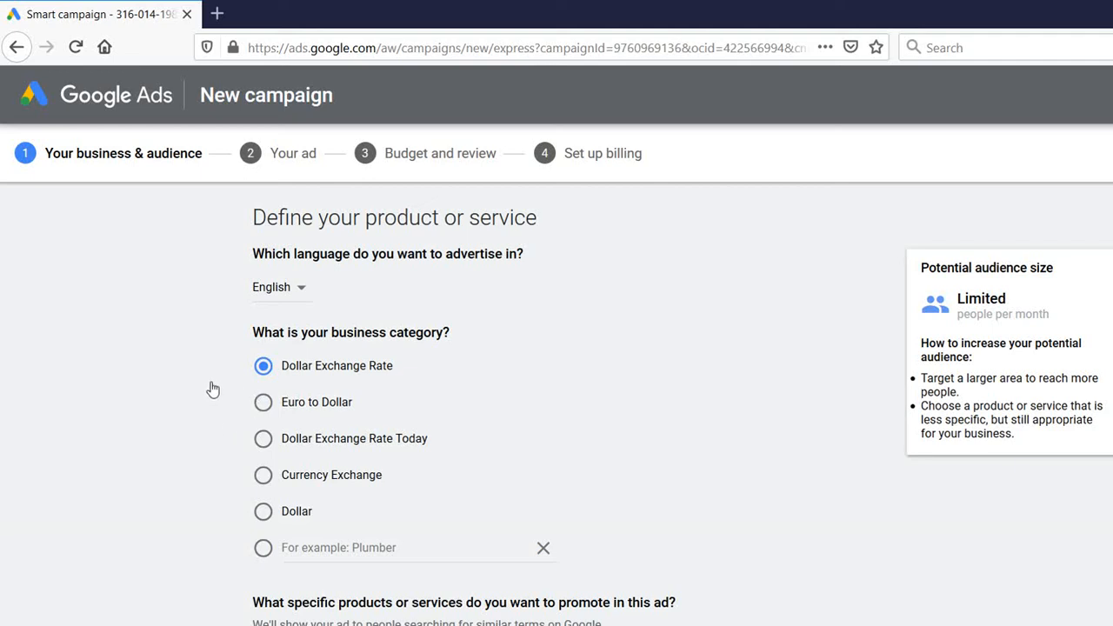
Set the business category to Currency Exchange
click(263, 474)
scroll(1109, 261, down, 2)
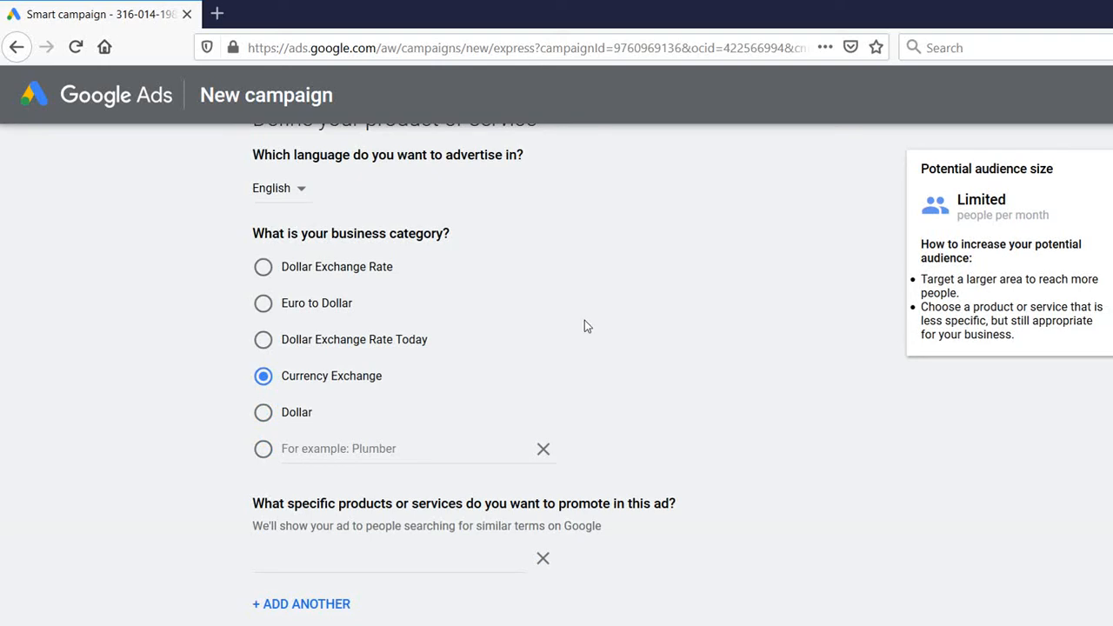
click(262, 357)
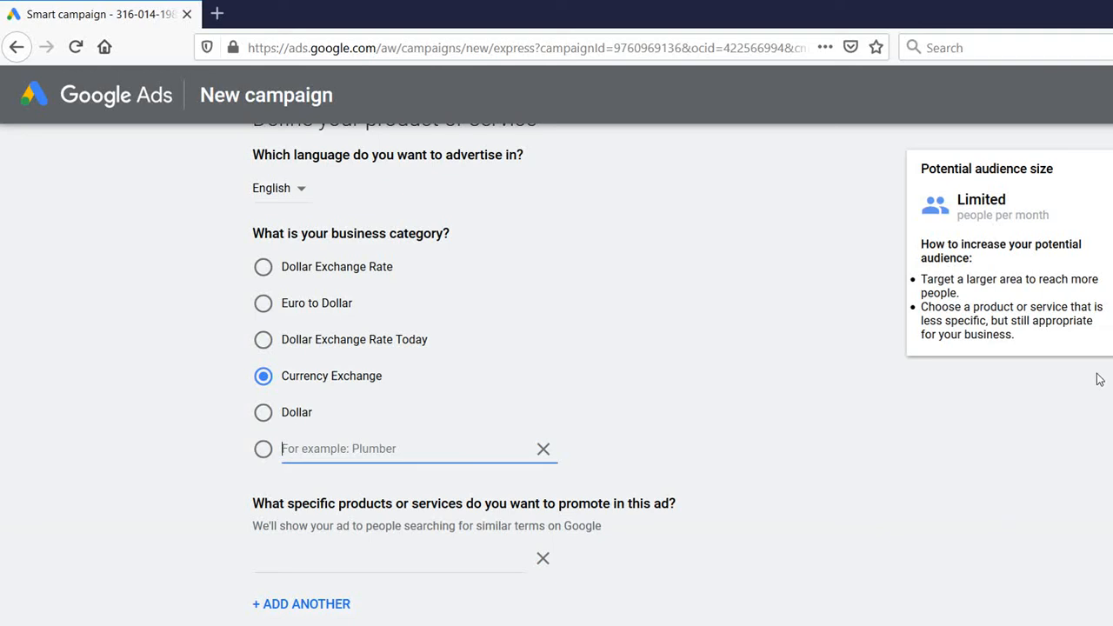
scroll(1110, 383, down, 2)
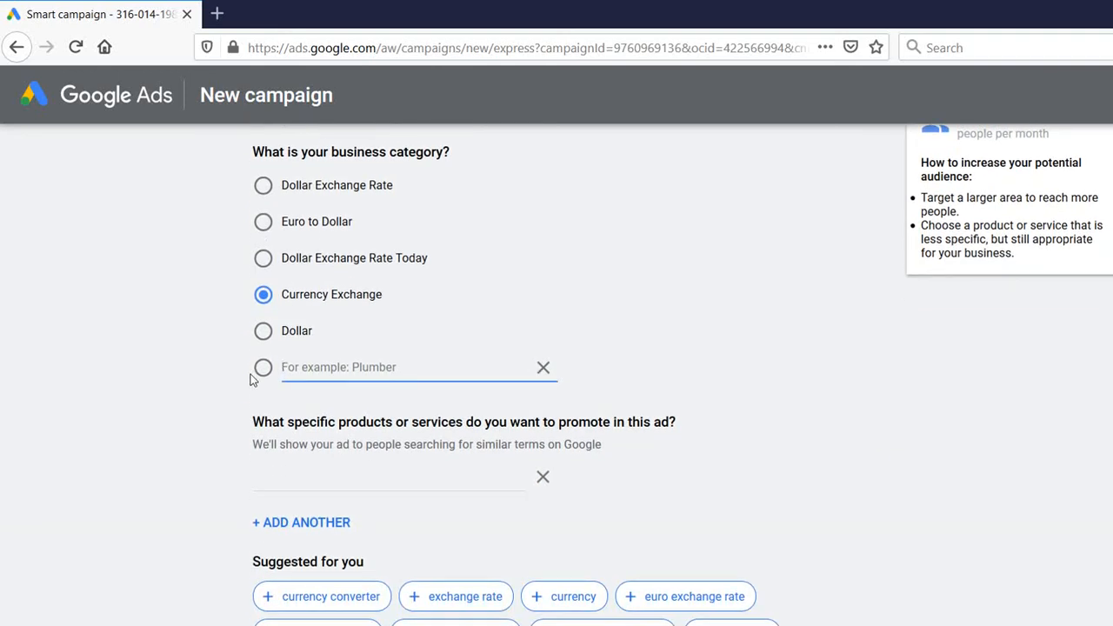
Add 'Home Remittance' as the product or service the ad promotes
key(Tab)
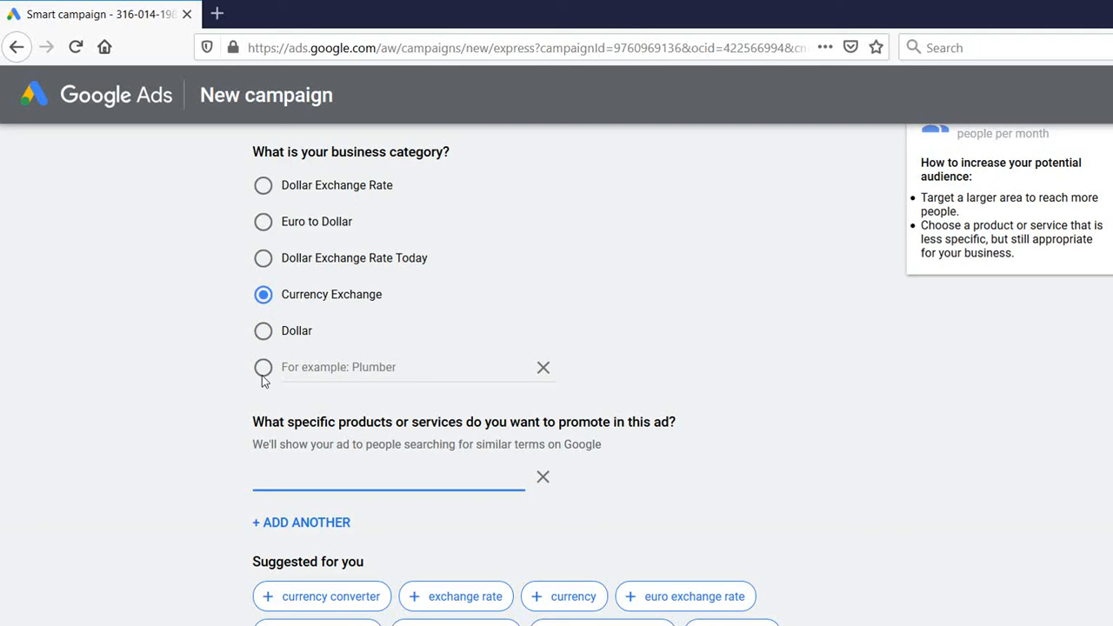
text(Home Re i)
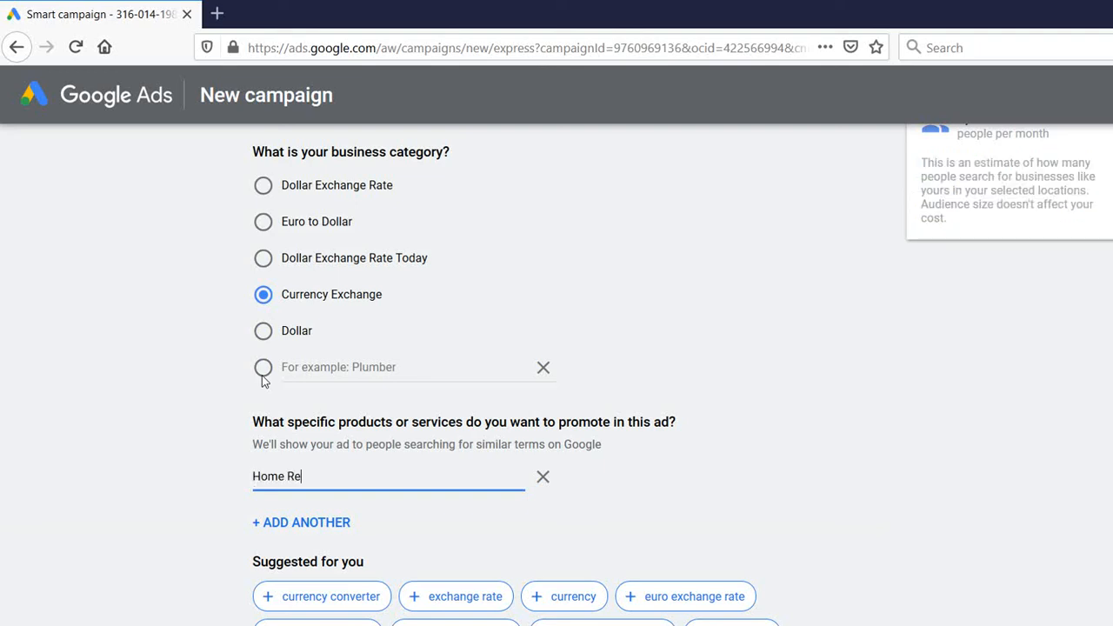
text(mittance)
click(284, 554)
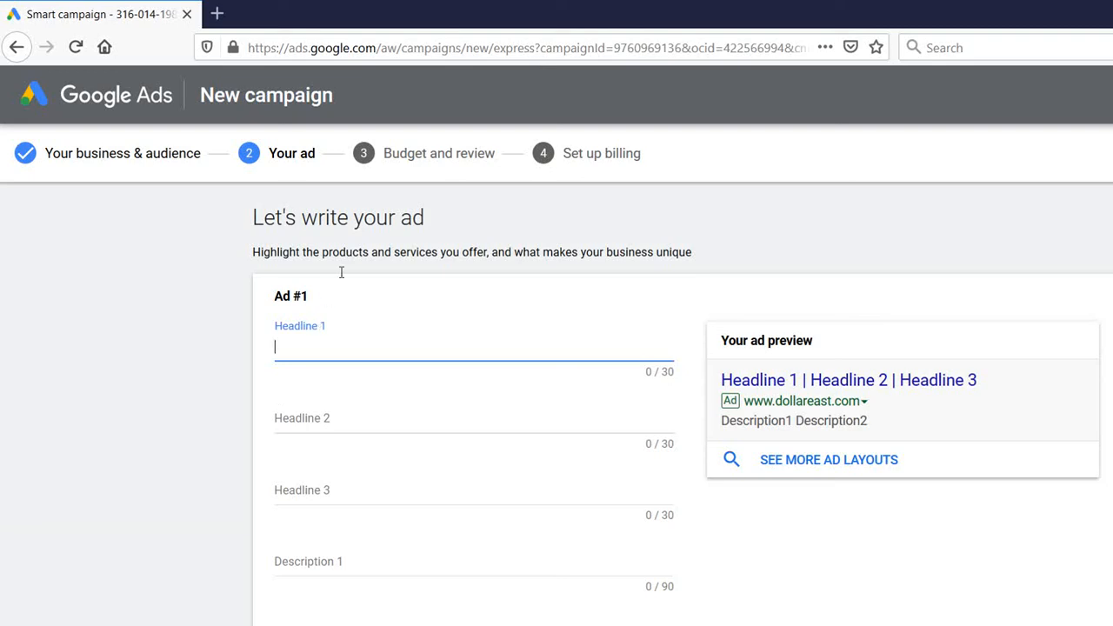
Write headlines 'Brining Smiles from Miles', 'Fast, Convenient and Reliable' and 'Best Rates'
text(Brining)
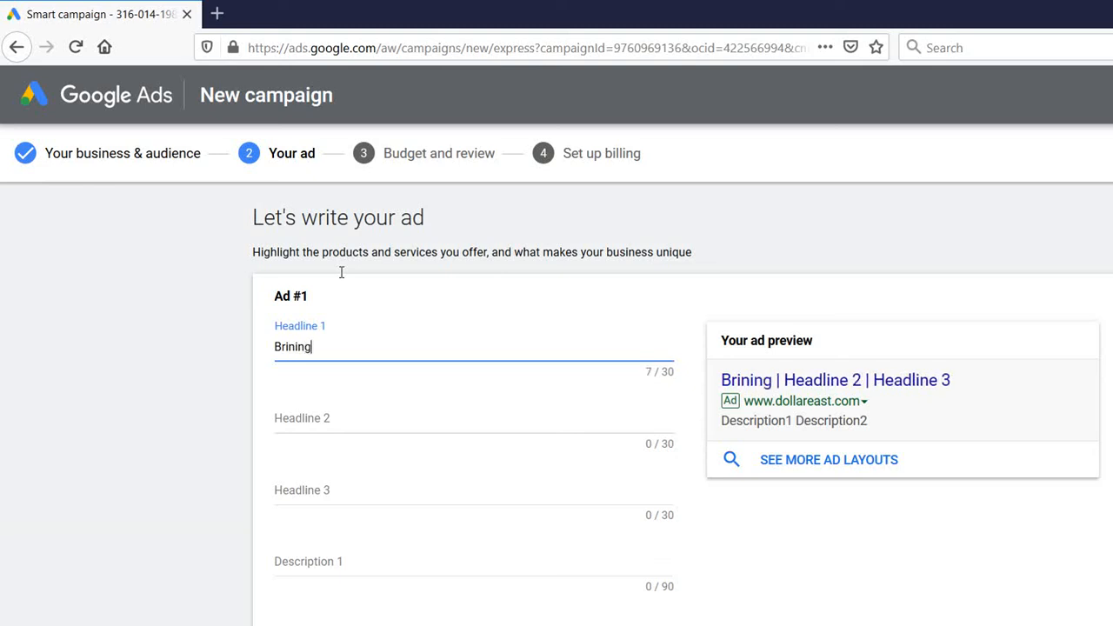
text( Smiles fr)
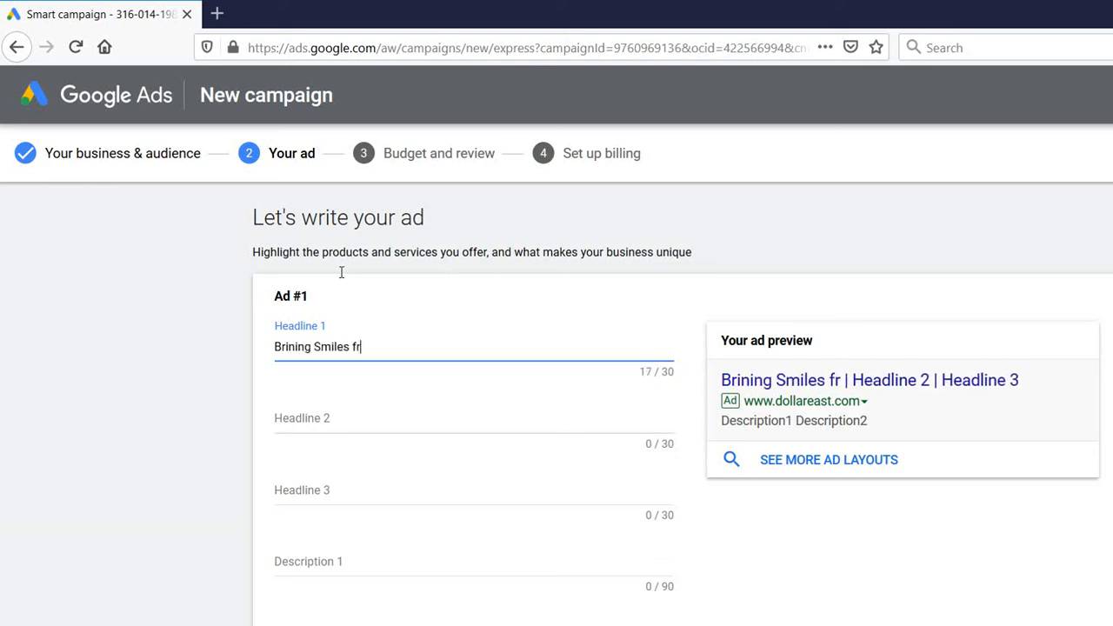
text(om Miles)
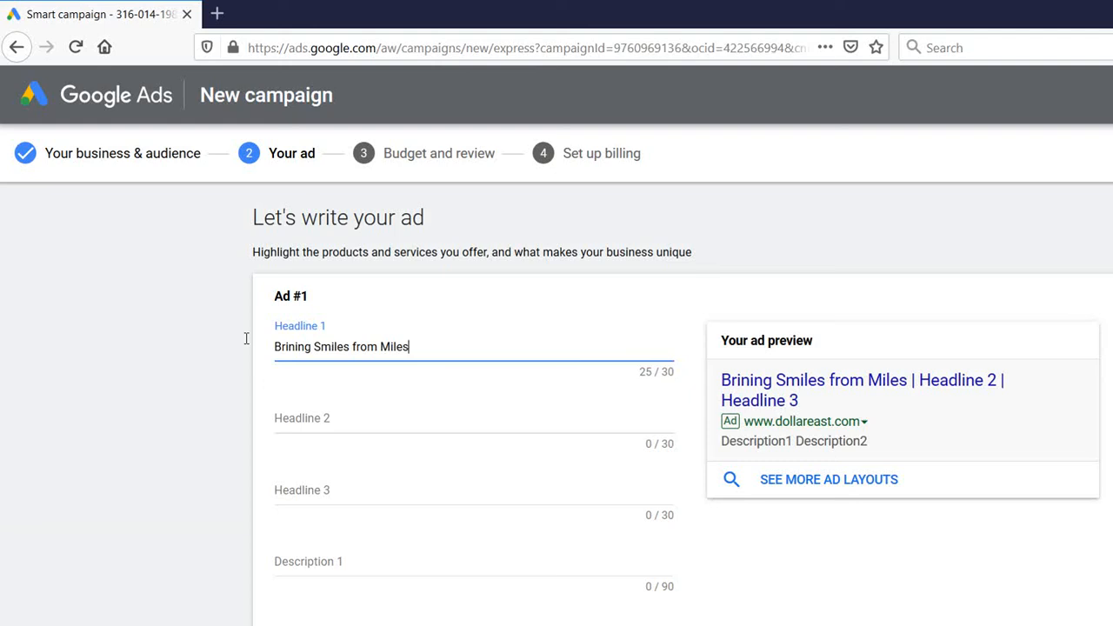
key(Tab)
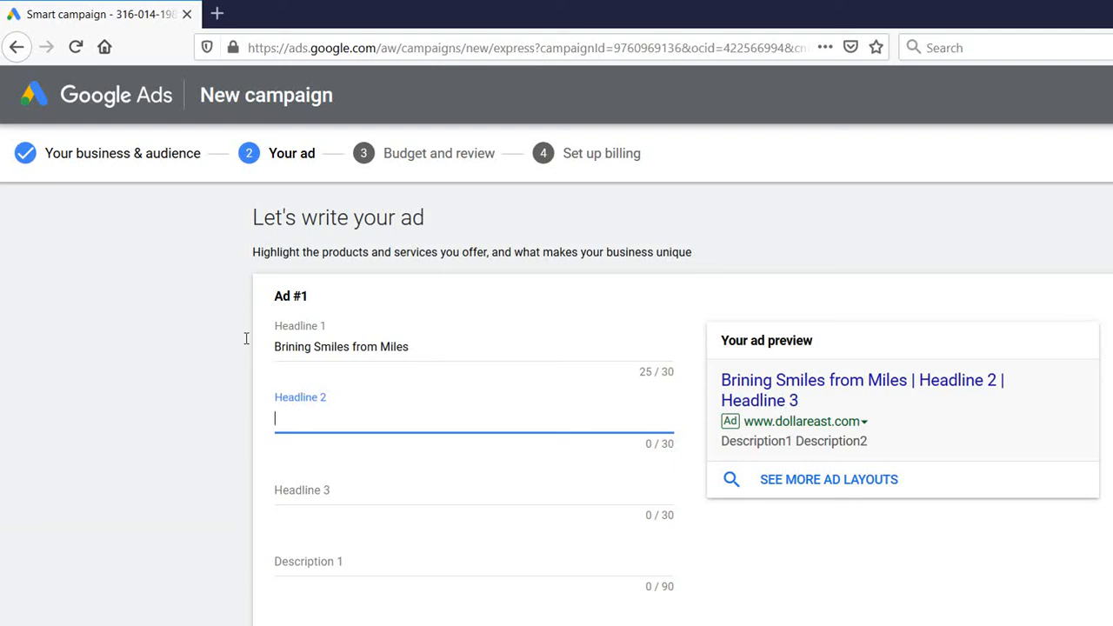
text(Saft)
key(BackSpace)
key(BackSpace)
key(BackSpace)
key(BackSpace)
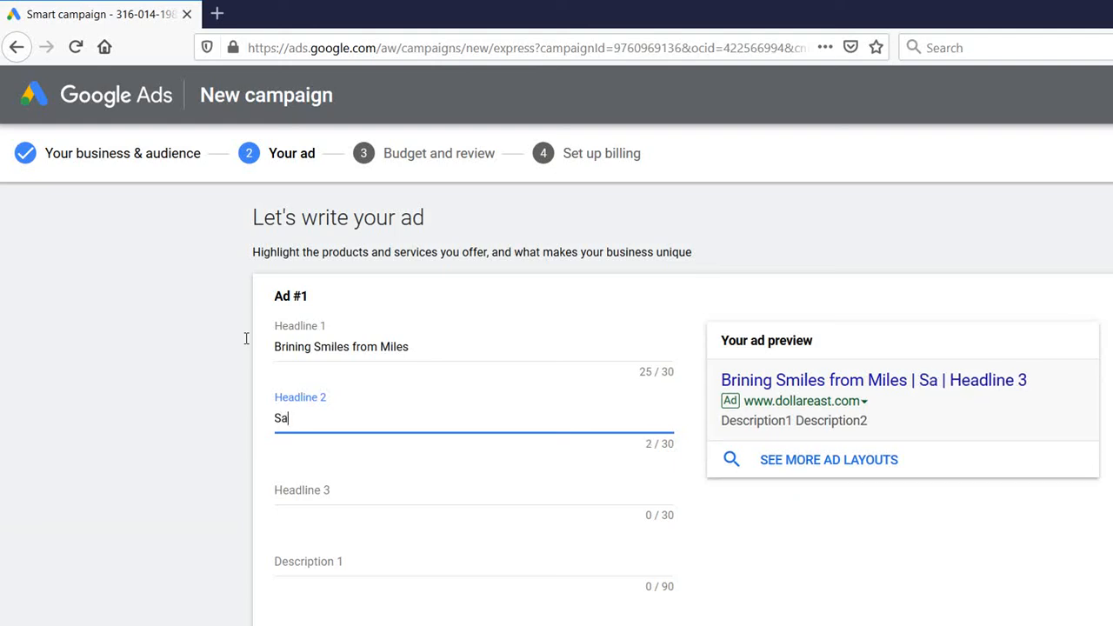
text(Fast, Convenient)
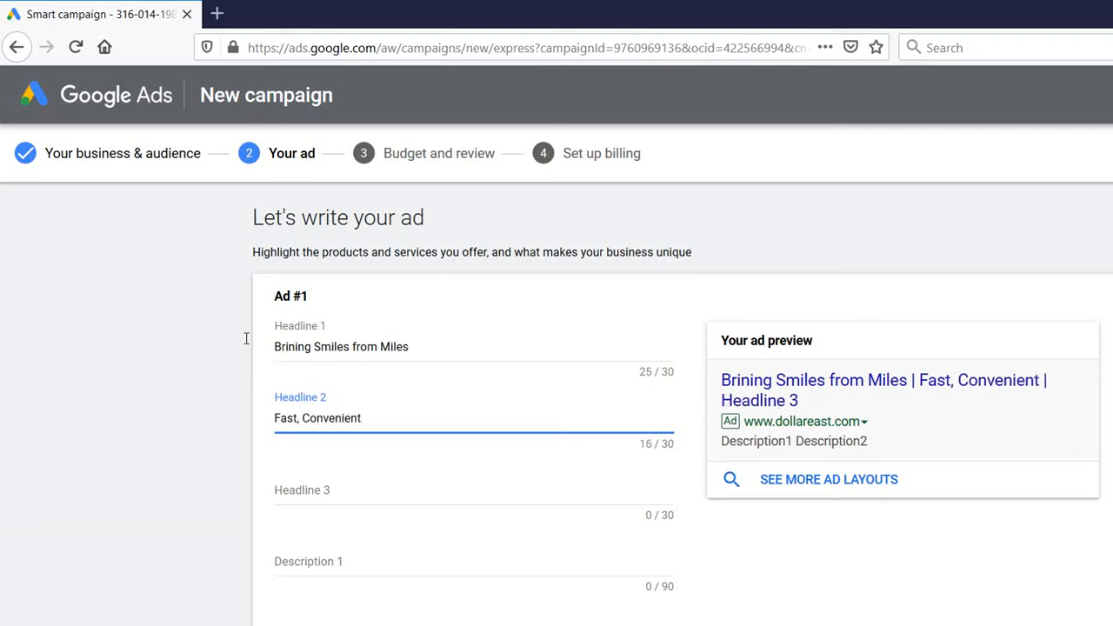
text( and Reliable)
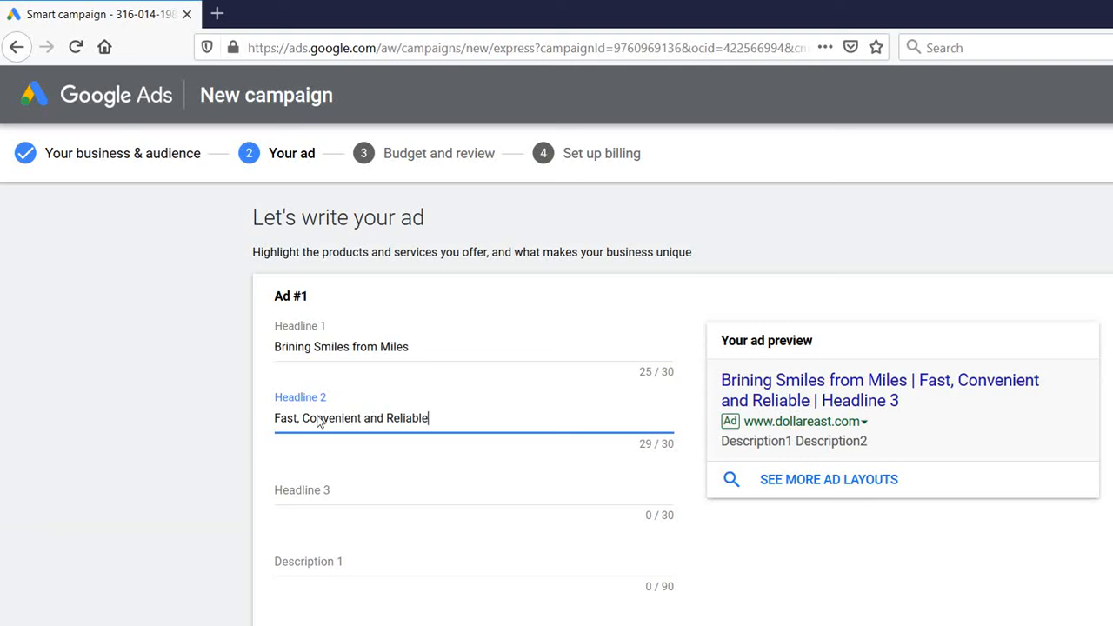
key(Tab)
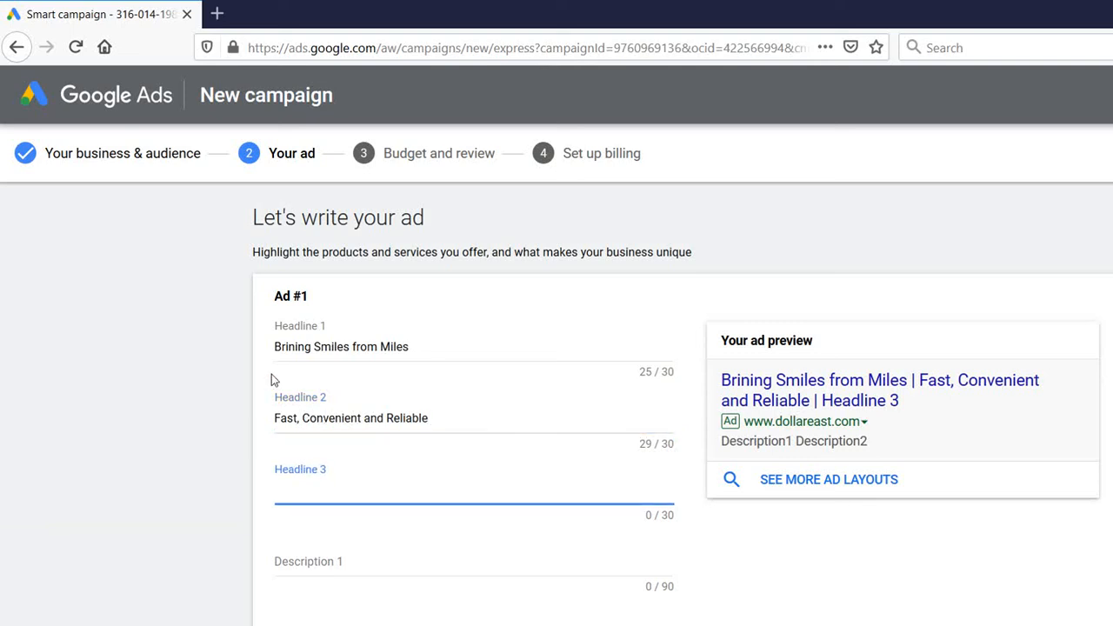
text(Brs)
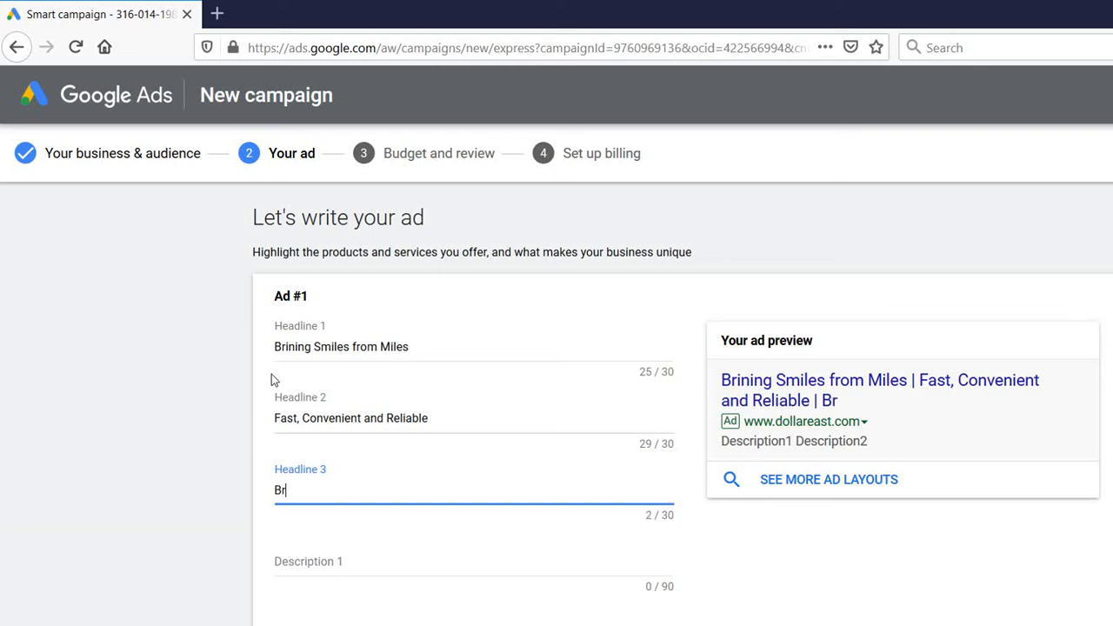
key(BackSpace)
key(BackSpace)
text(est Rates)
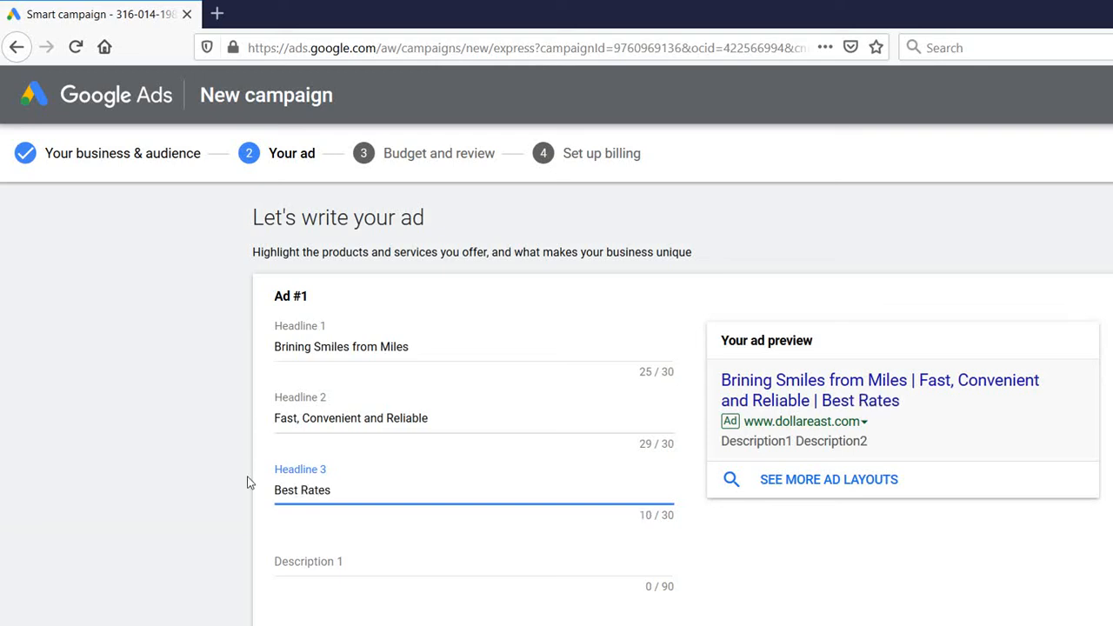
key(Tab)
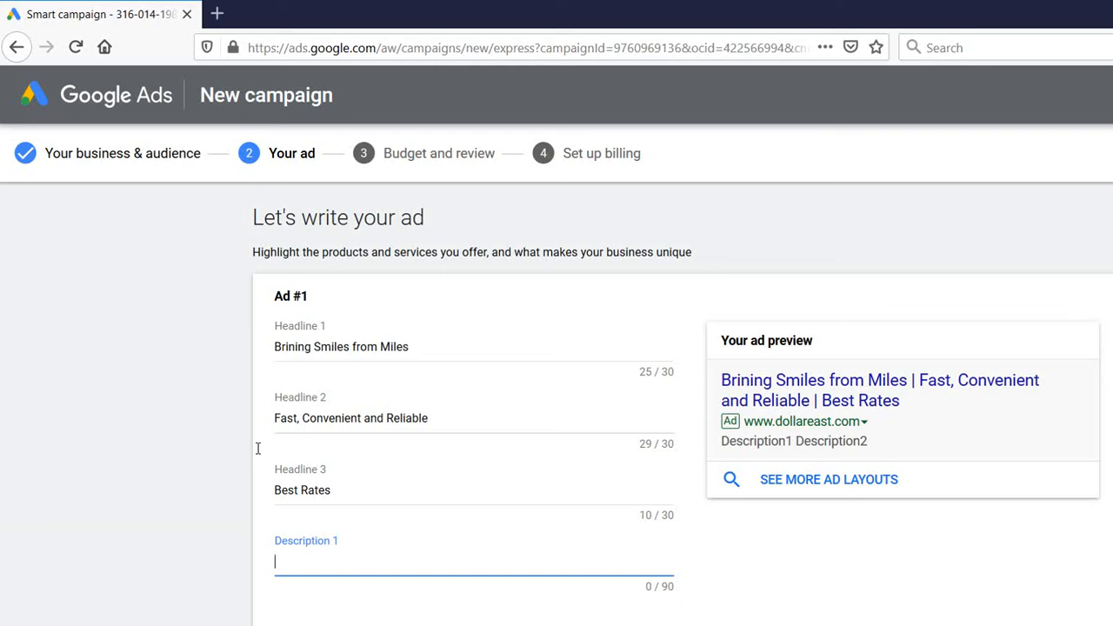
Set Description 1 to 'Receive Payments Sent from Ria, MoneyGram and Western Union Through Dollar East'
text(Receive )
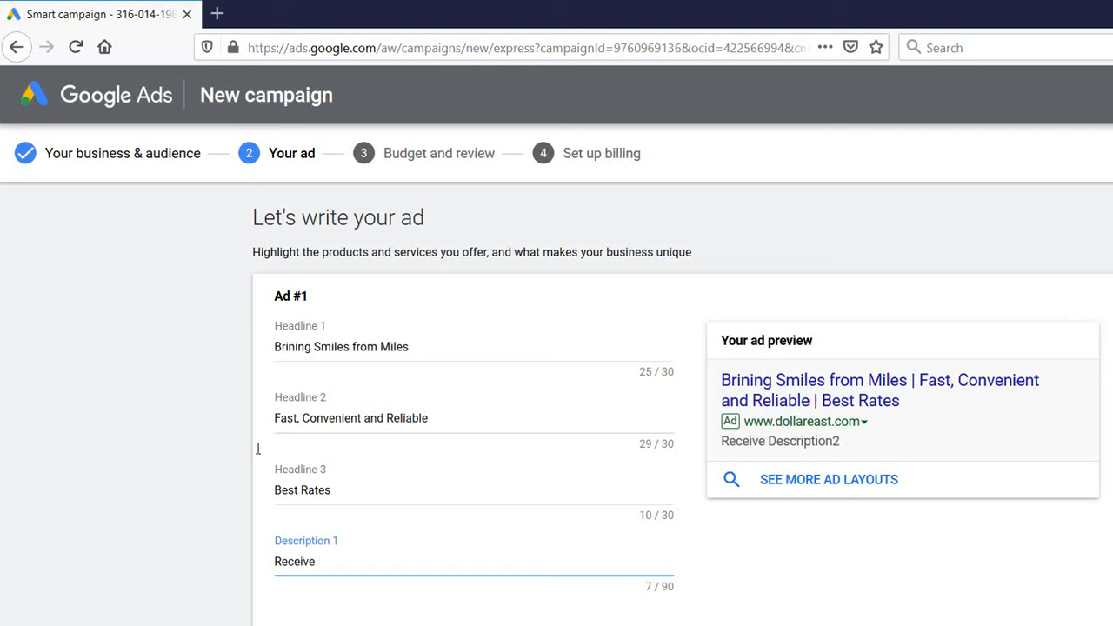
text(Payment )
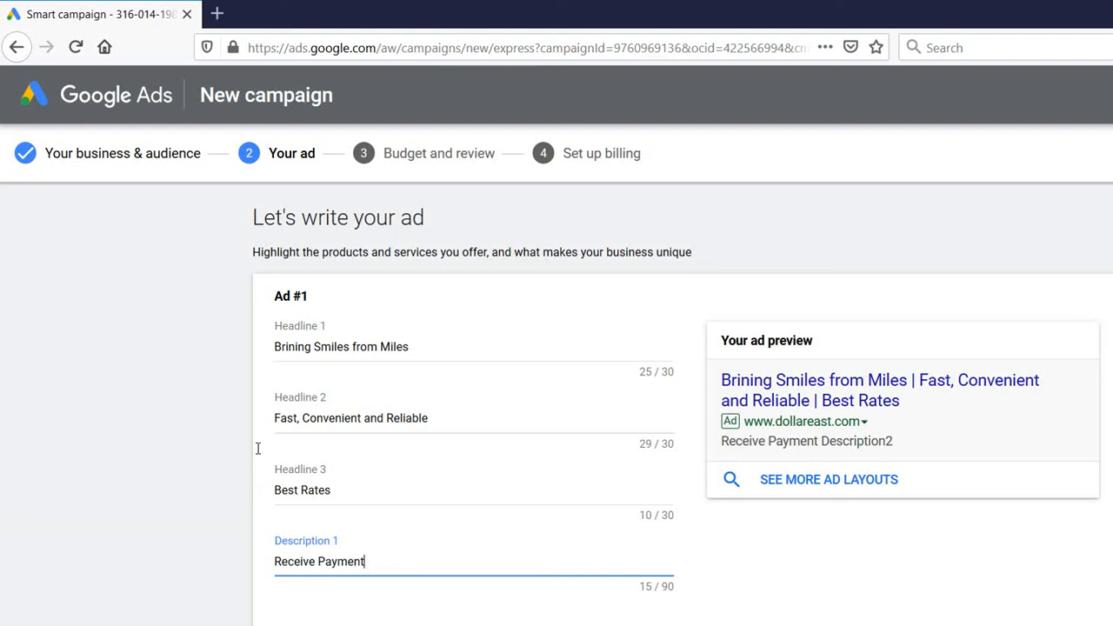
text(s from your)
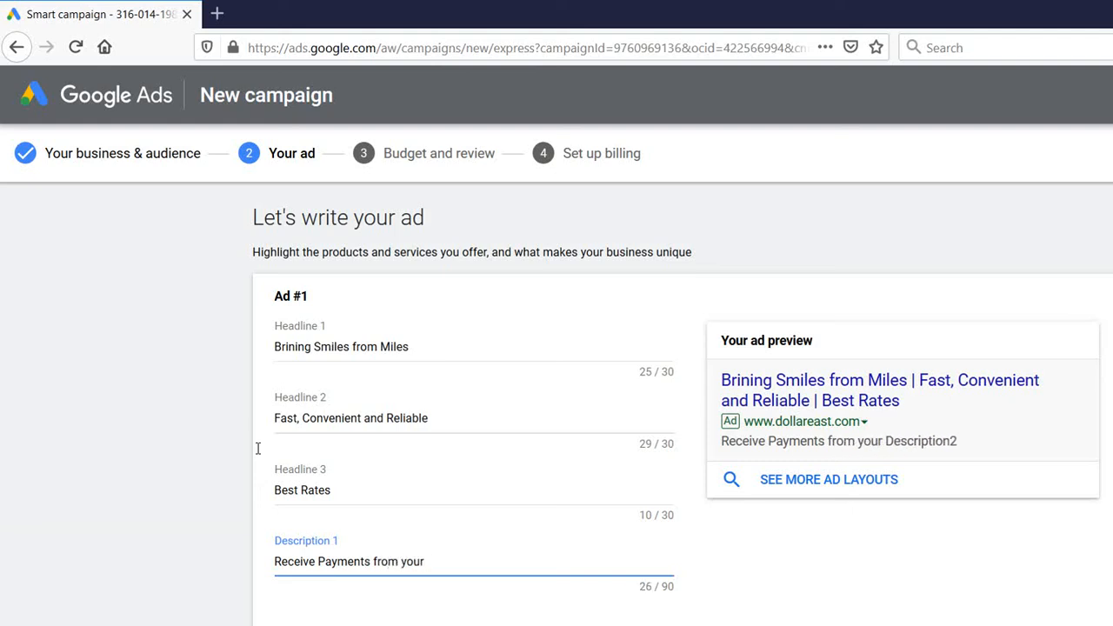
key(BackSpace)
key(BackSpace)
key(BackSpace)
key(BackSpace)
key(BackSpace)
key(BackSpace)
key(BackSpace)
key(BackSpace)
key(BackSpace)
key(BackSpace)
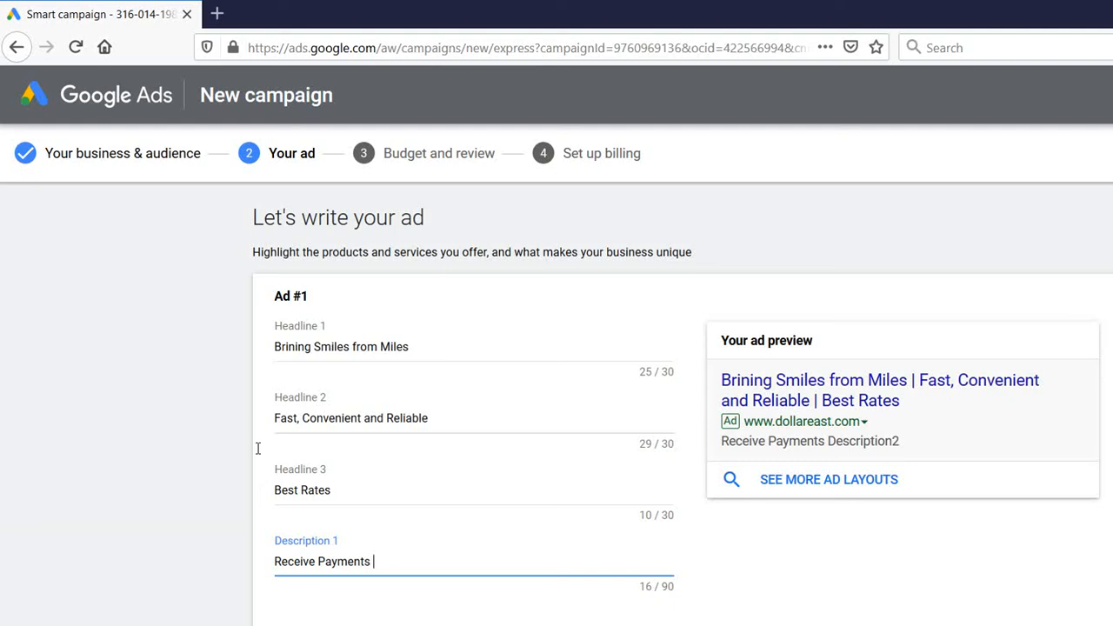
text(Sent from)
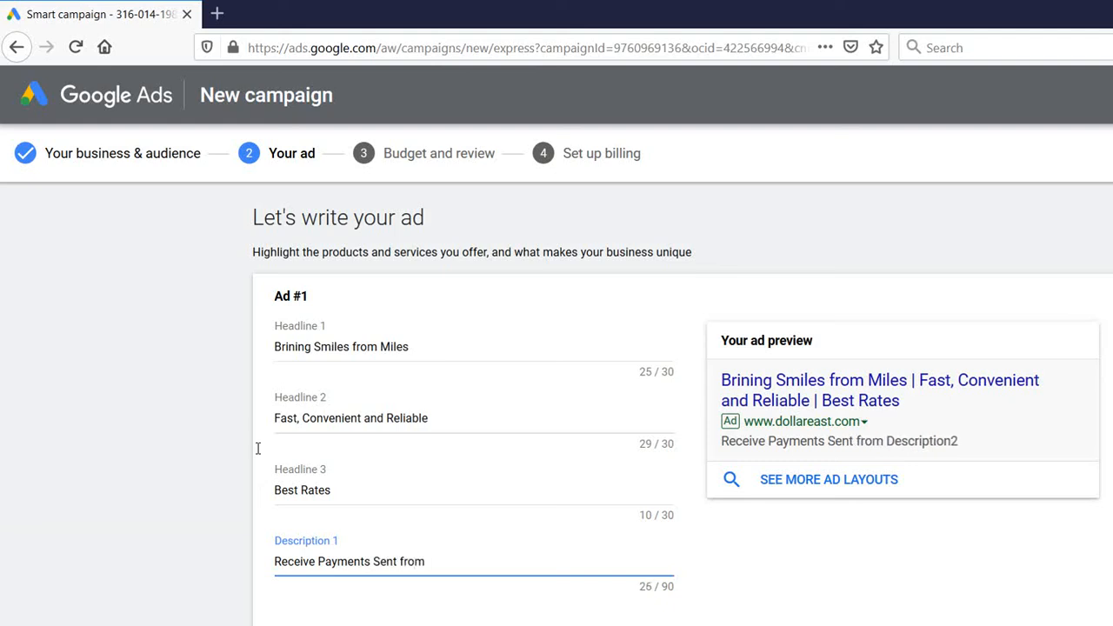
text( Ria)
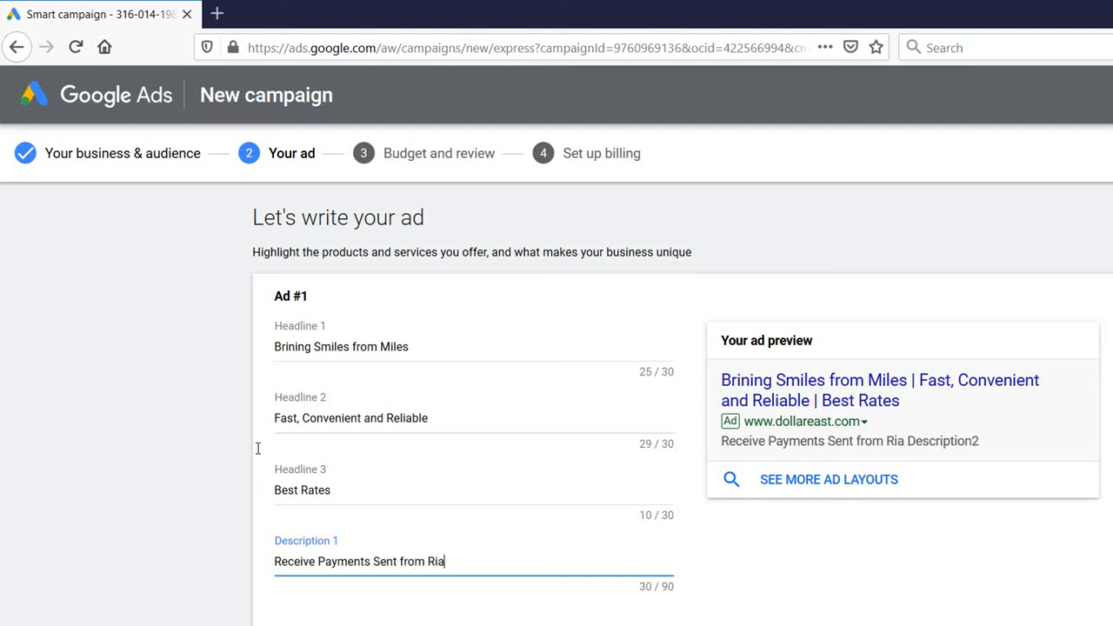
text(, Mon)
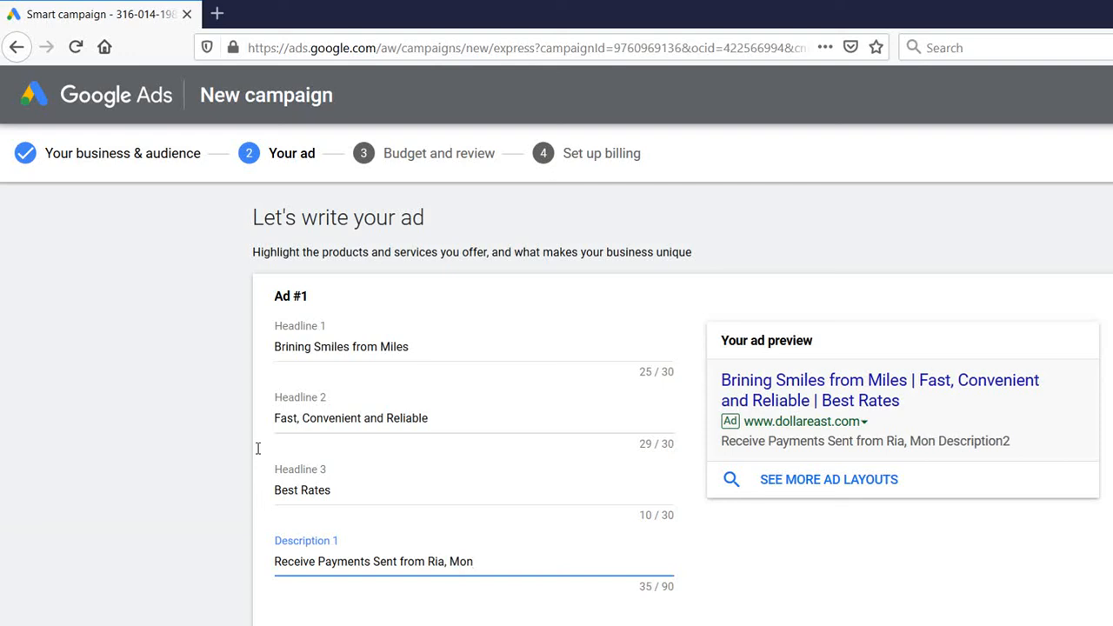
text(eyGram )
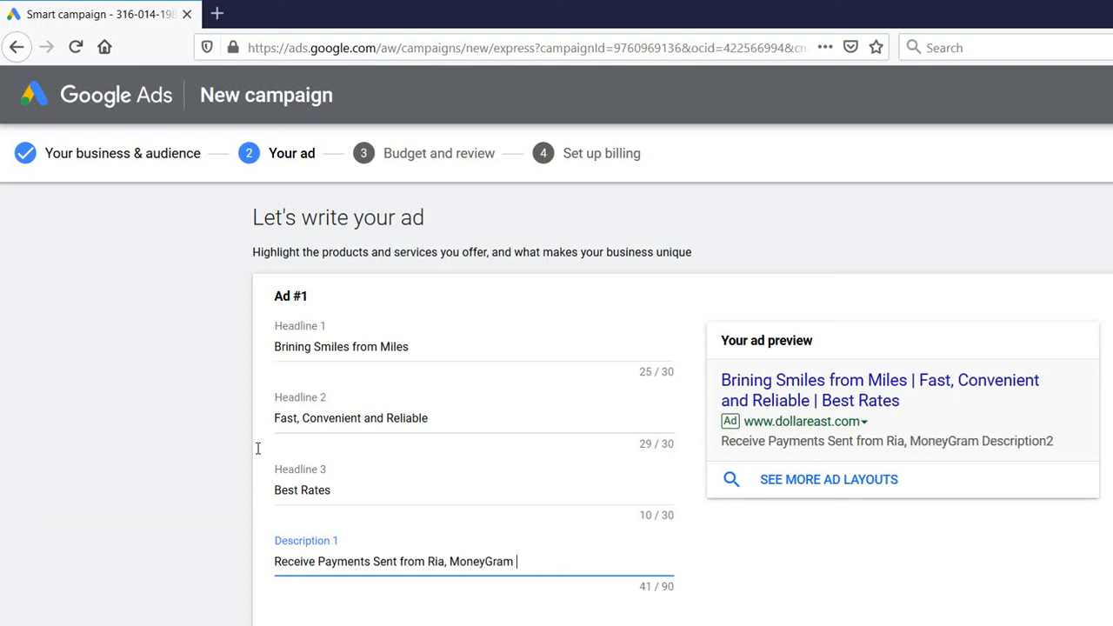
text(and Western)
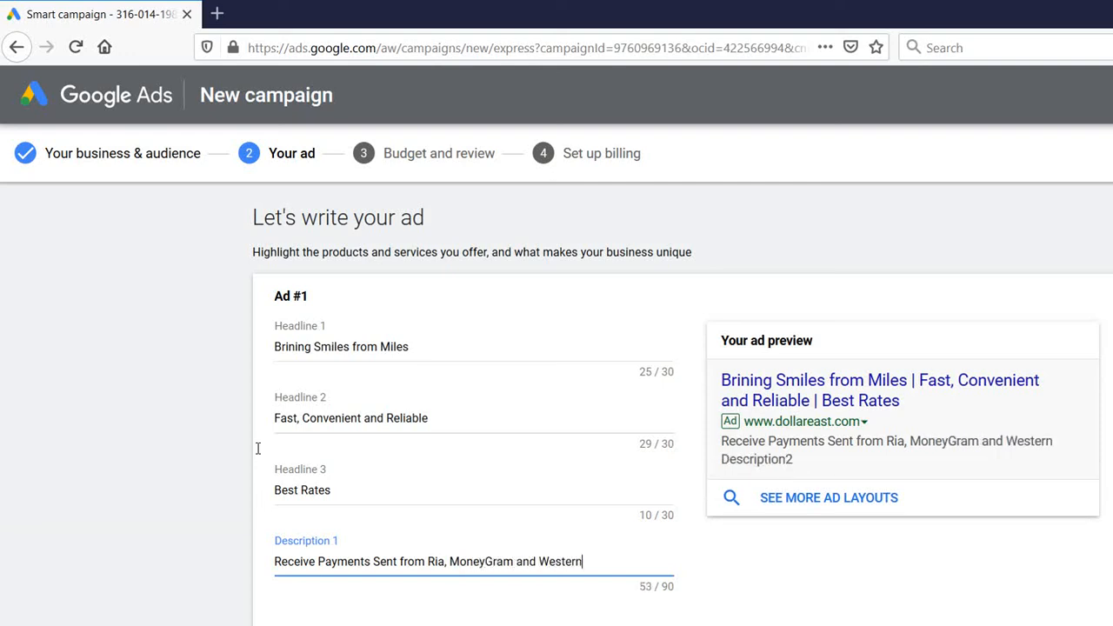
text( Union)
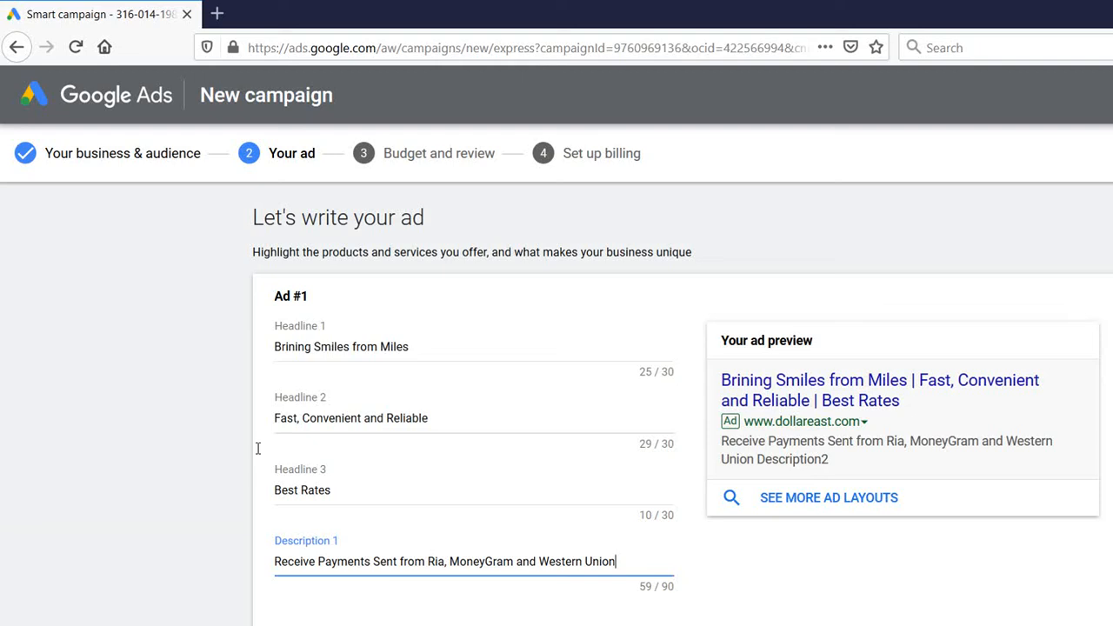
text( T)
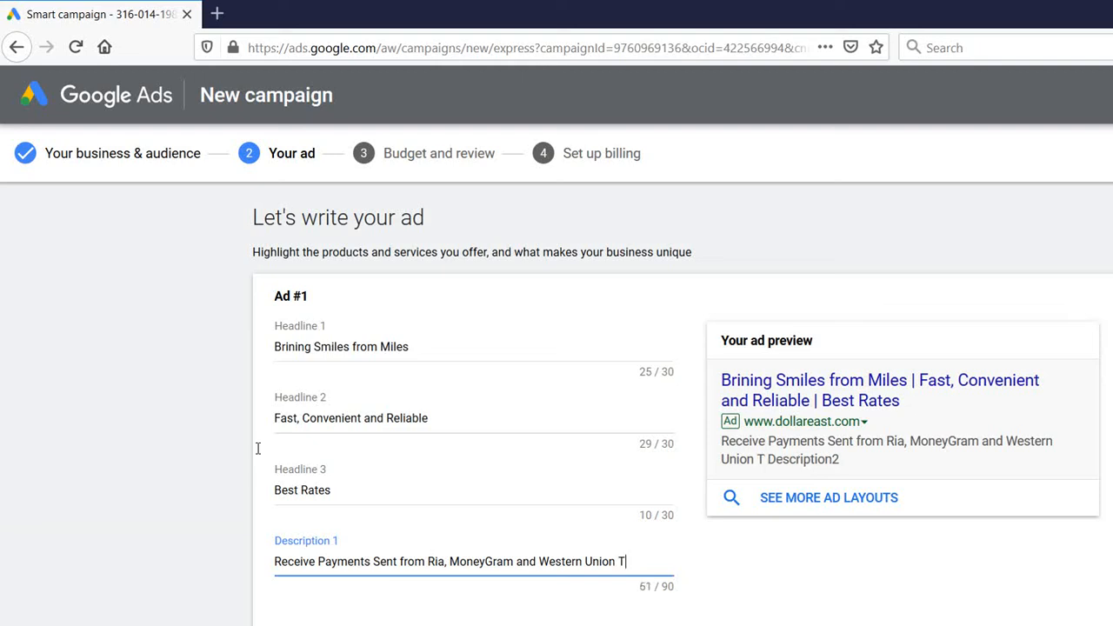
text(hrough  Dollar East)
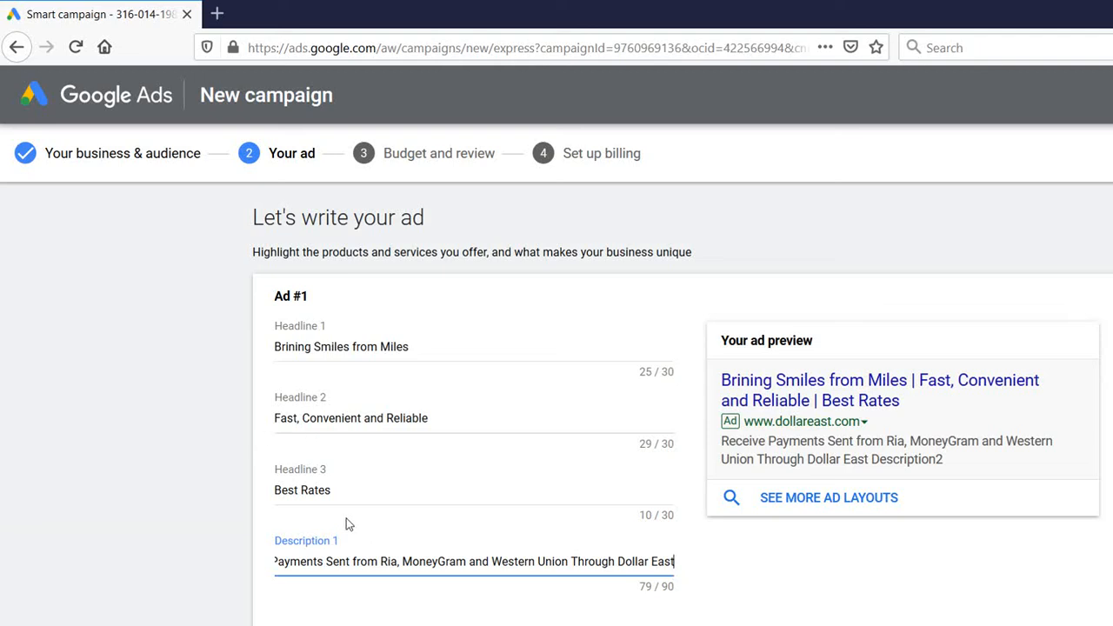
key(Tab)
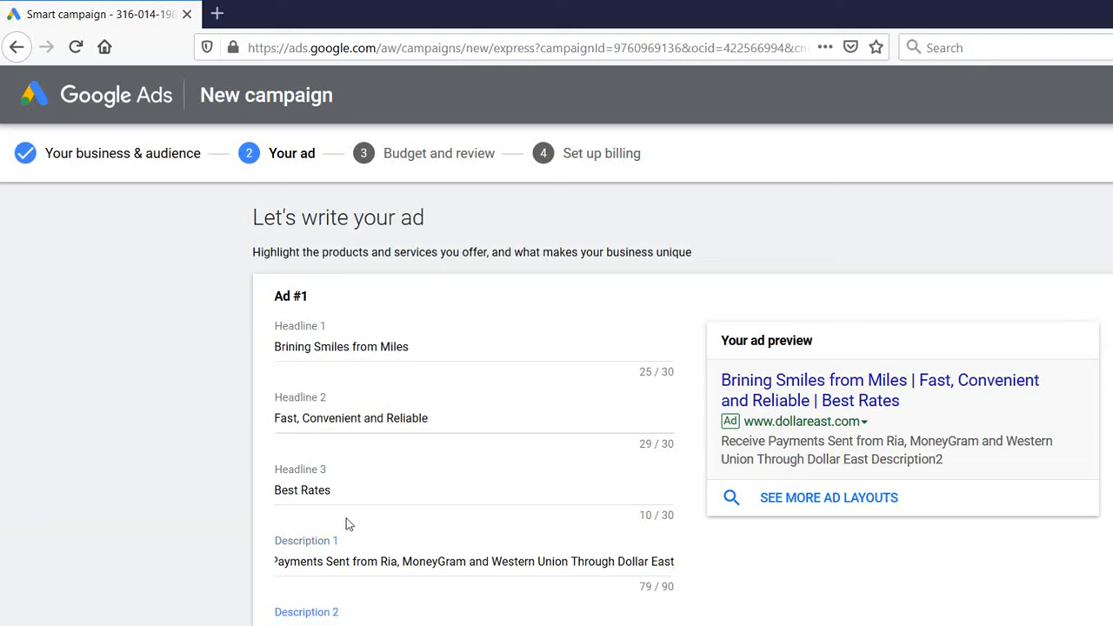
Replace the started Description 2 text with '52 Branches Conveniently located all over Pakistan'
text(52 Branches Conv)
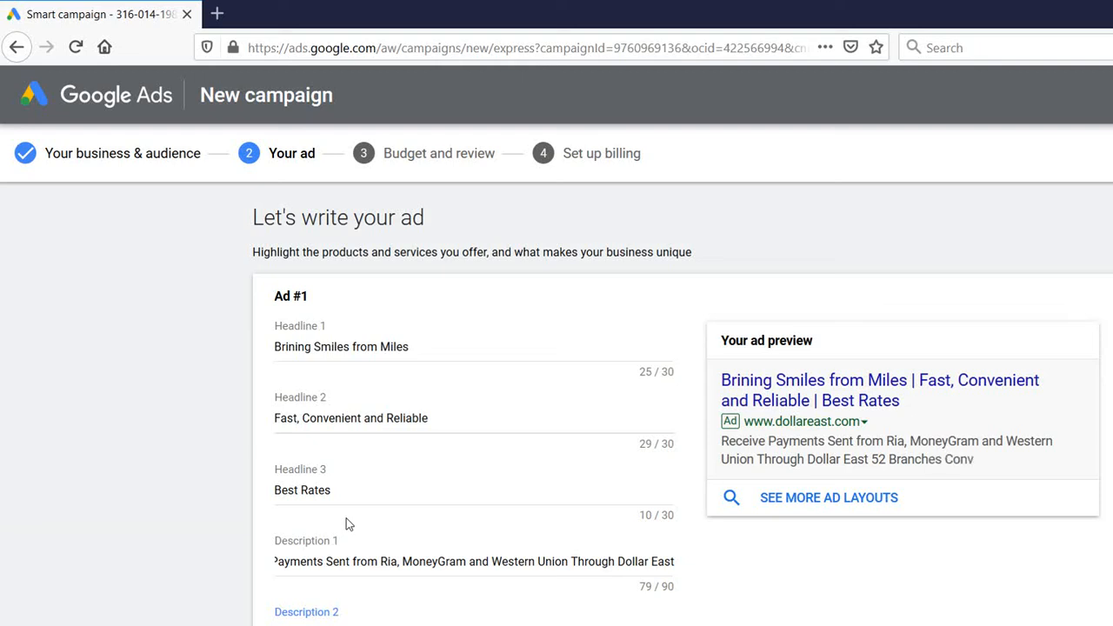
text(eniently located)
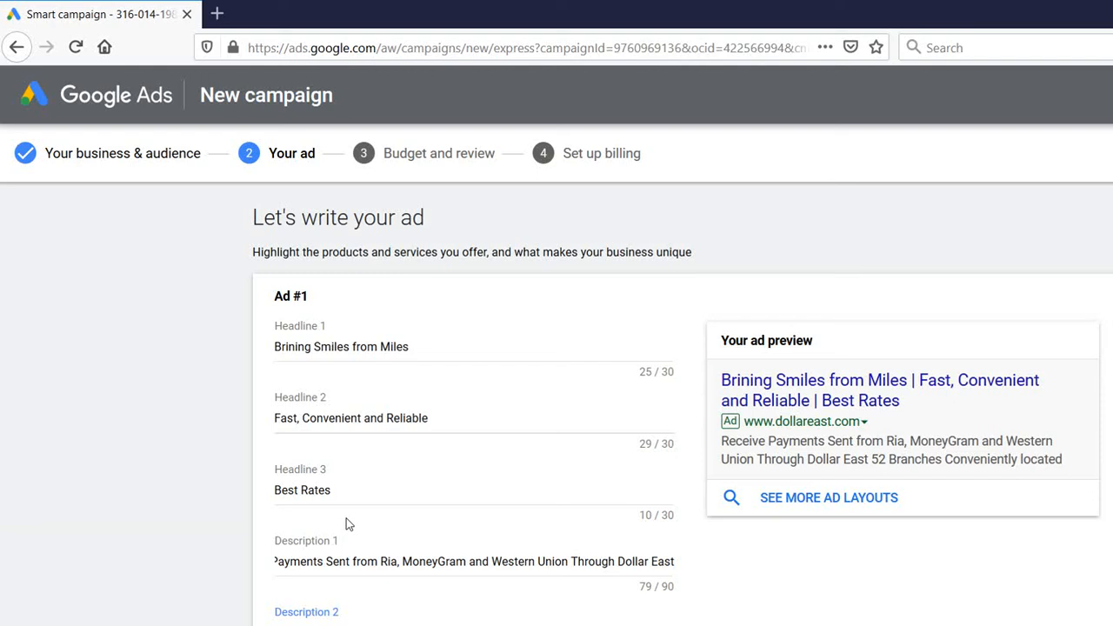
text( al)
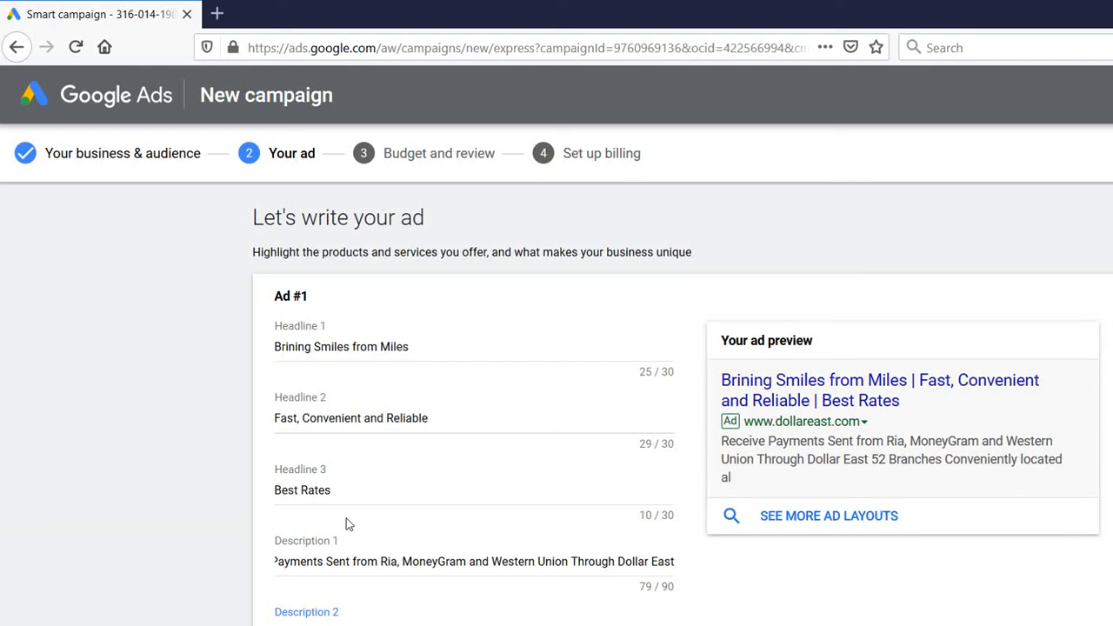
text(l over Pakistan)
scroll(1108, 265, down, 3)
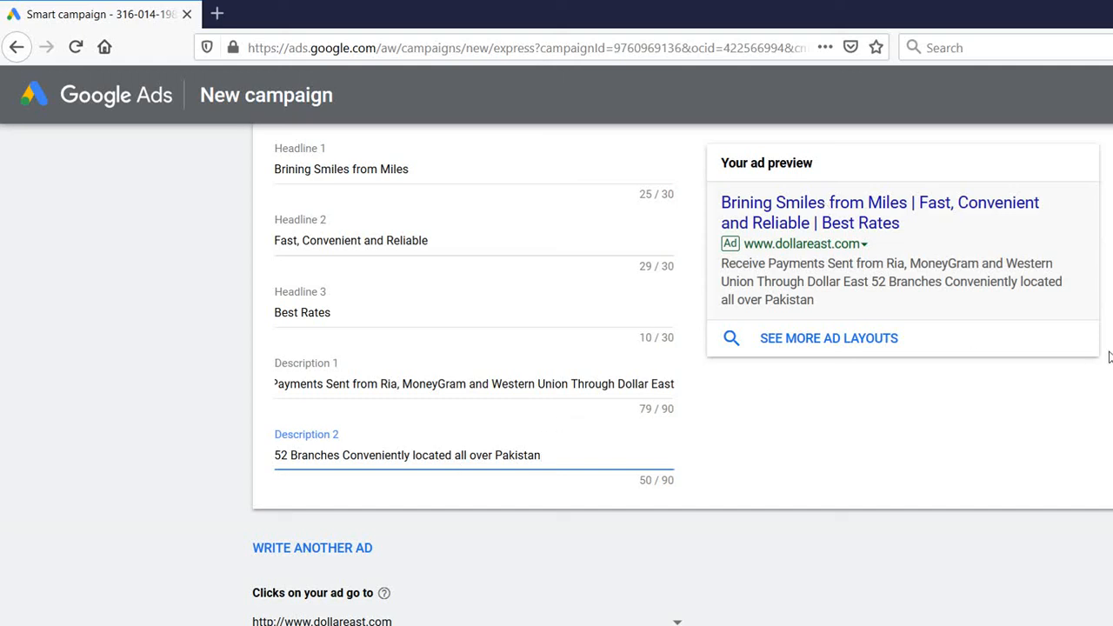
scroll(1108, 357, up, 3)
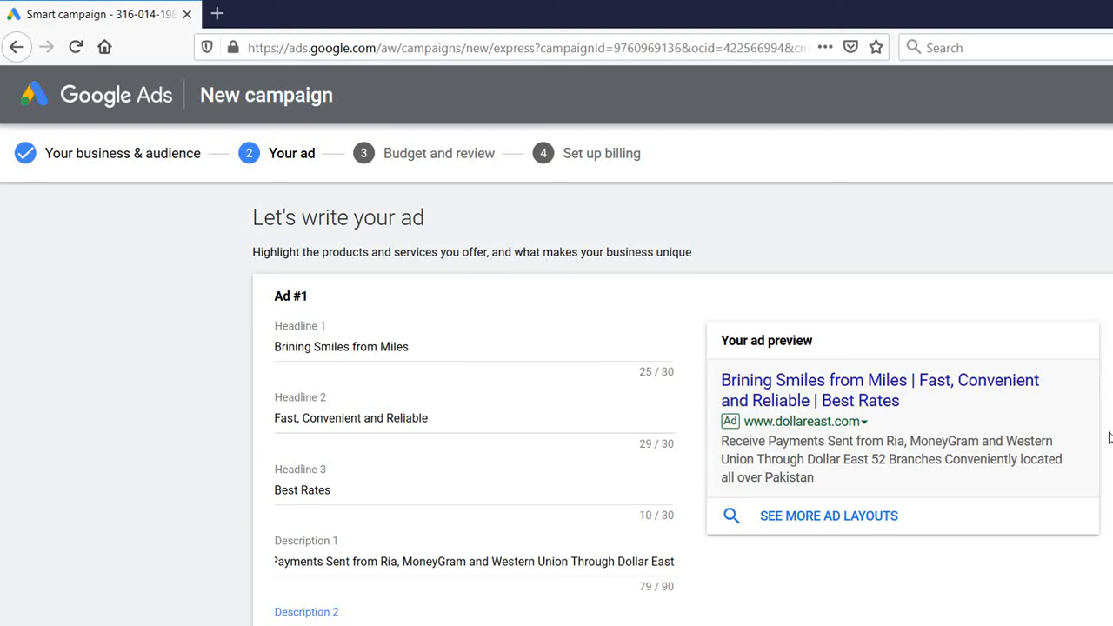
scroll(589, 469, down, 3)
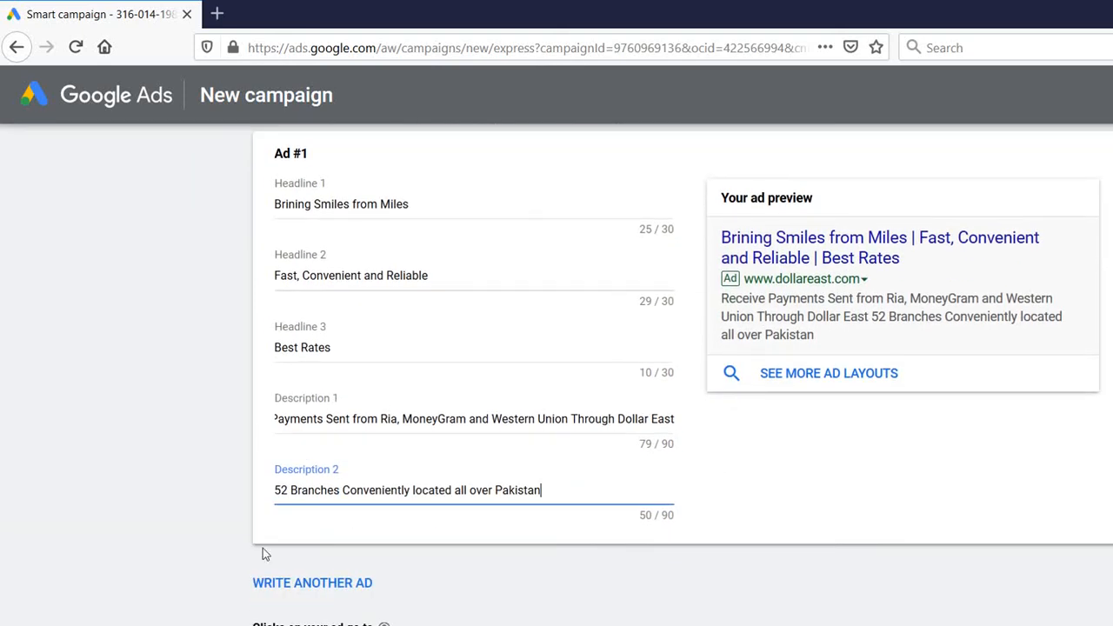
click(280, 581)
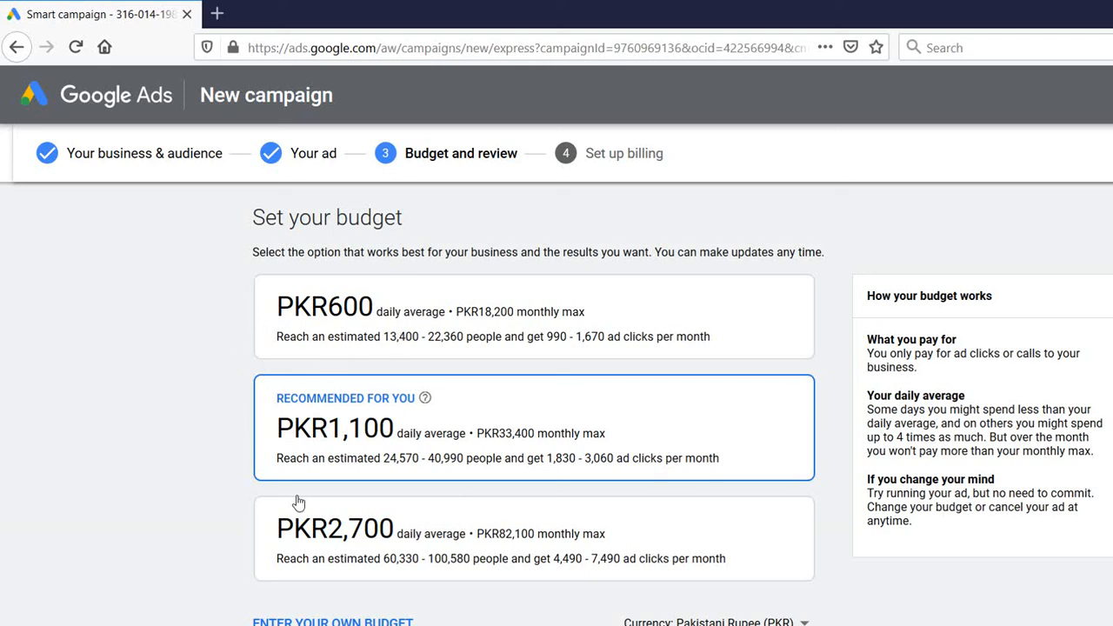
Enter a custom budget and settle the slider on PKR600 daily, about PKR18,300 monthly maximum
click(370, 623)
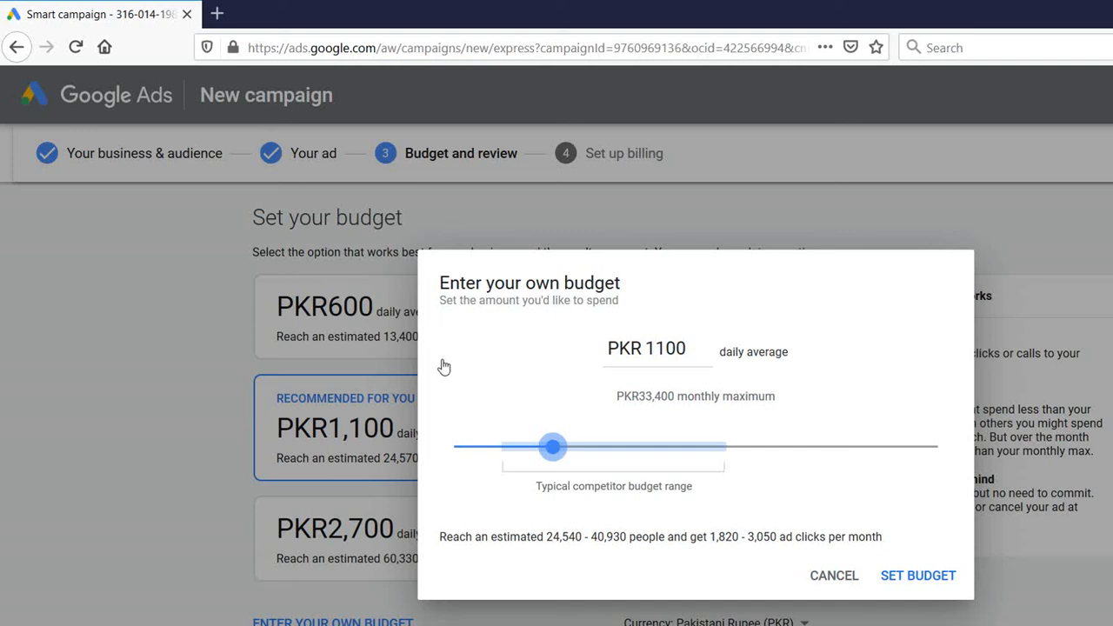
drag(553, 446, 520, 446)
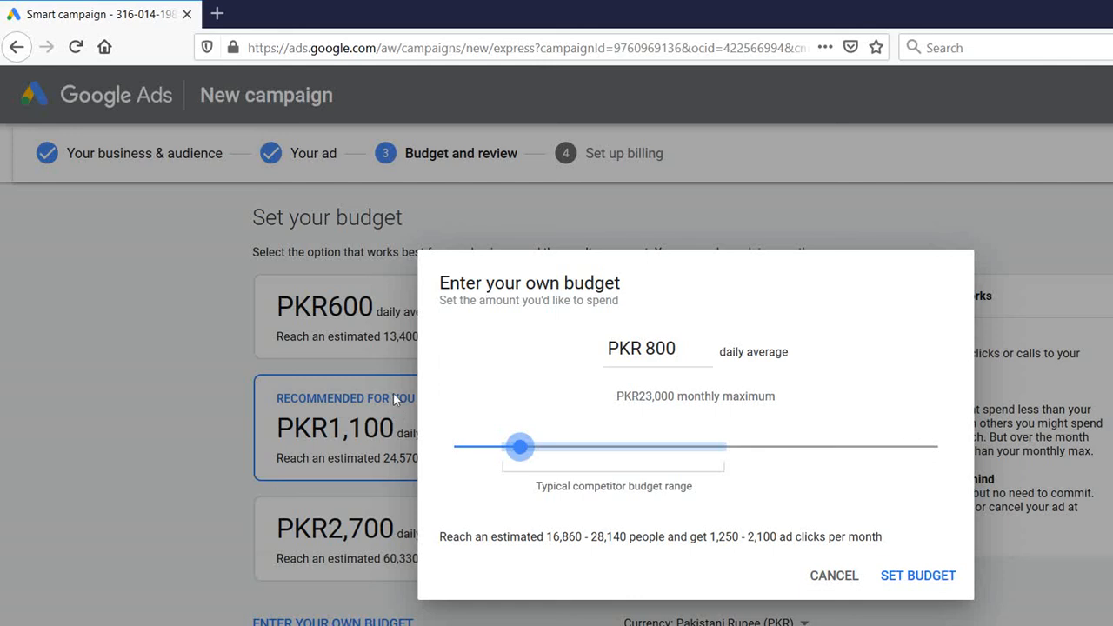
key(Left)
key(Left)
key(Left)
key(Left)
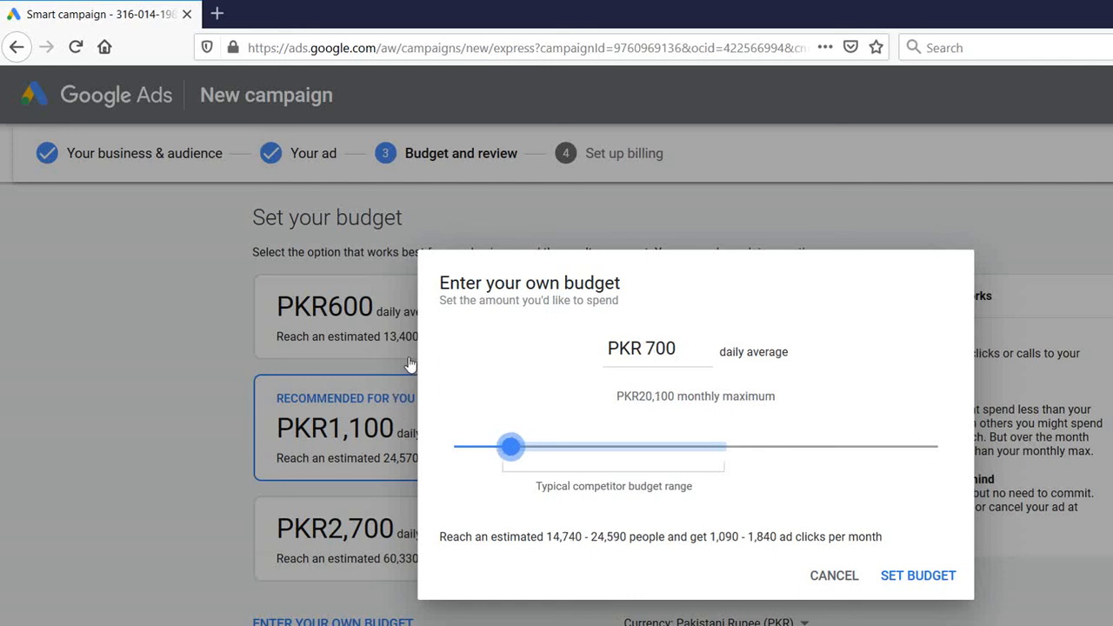
key(Left)
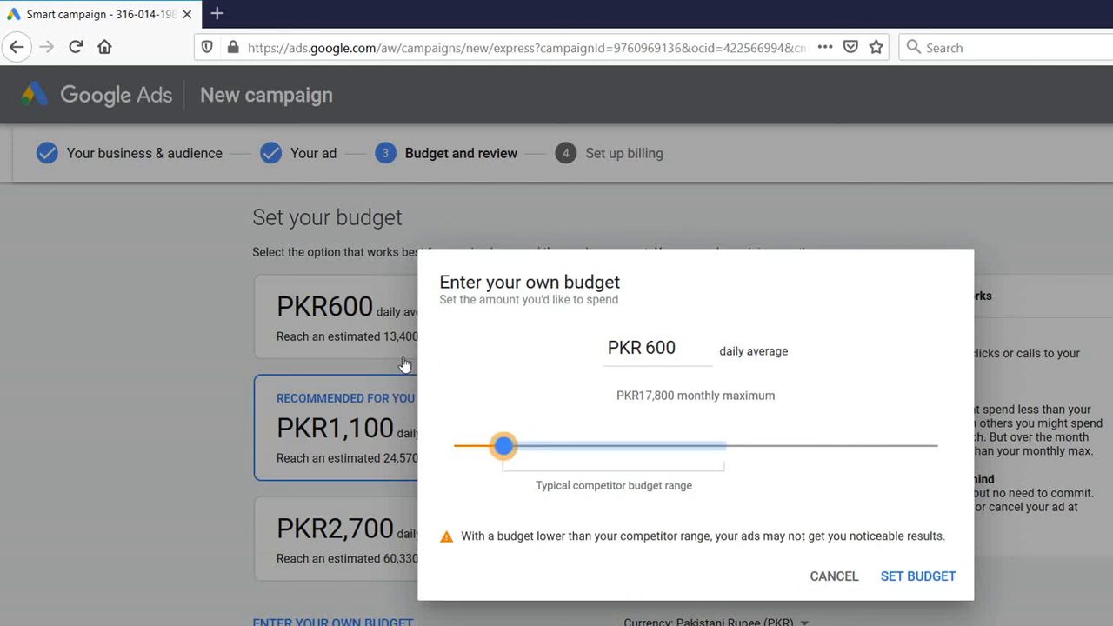
key(Right)
key(Right)
key(Right)
key(Right)
key(Right)
key(Right)
key(Right)
key(Right)
key(Right)
key(Right)
key(Right)
key(Right)
key(Right)
key(Right)
key(Right)
key(Right)
key(Right)
key(Right)
key(Right)
key(Right)
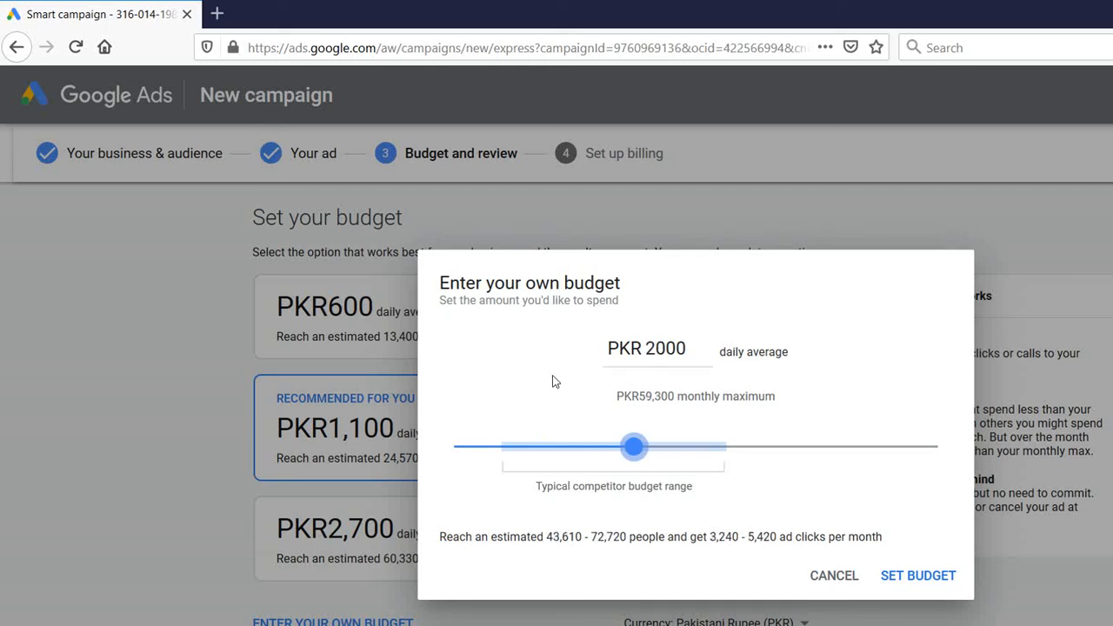
key(Right)
key(Right)
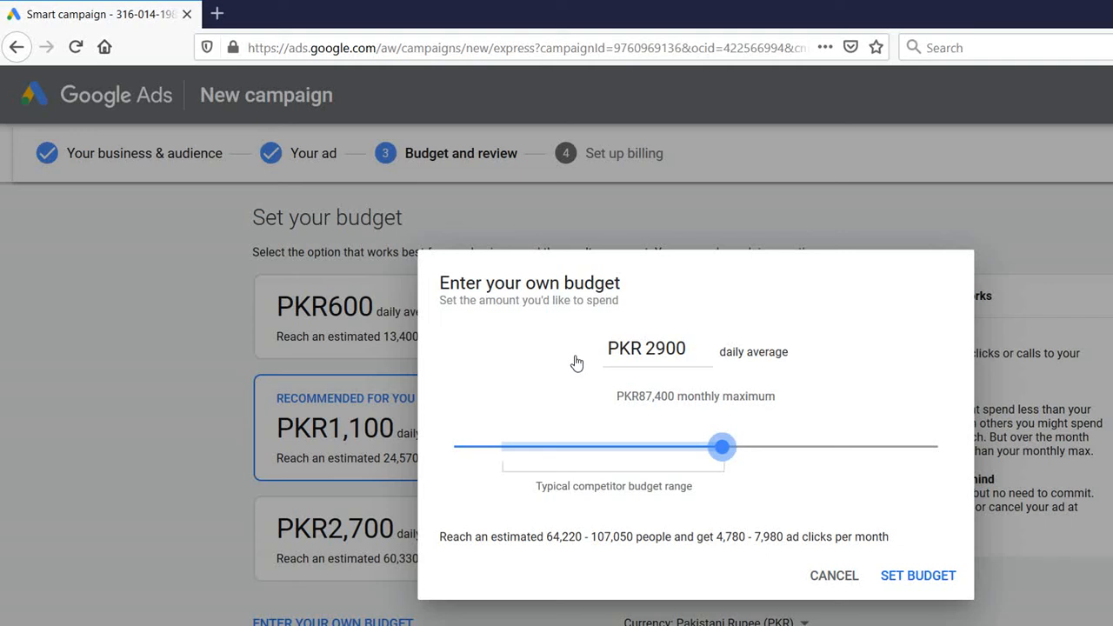
drag(576, 363, 405, 364)
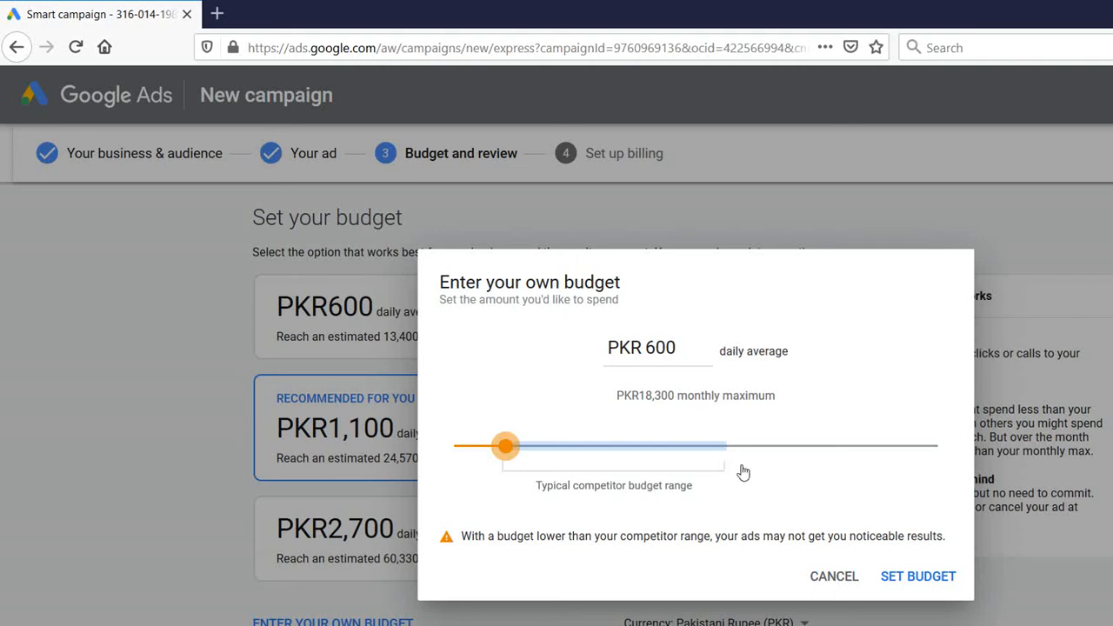
key(Return)
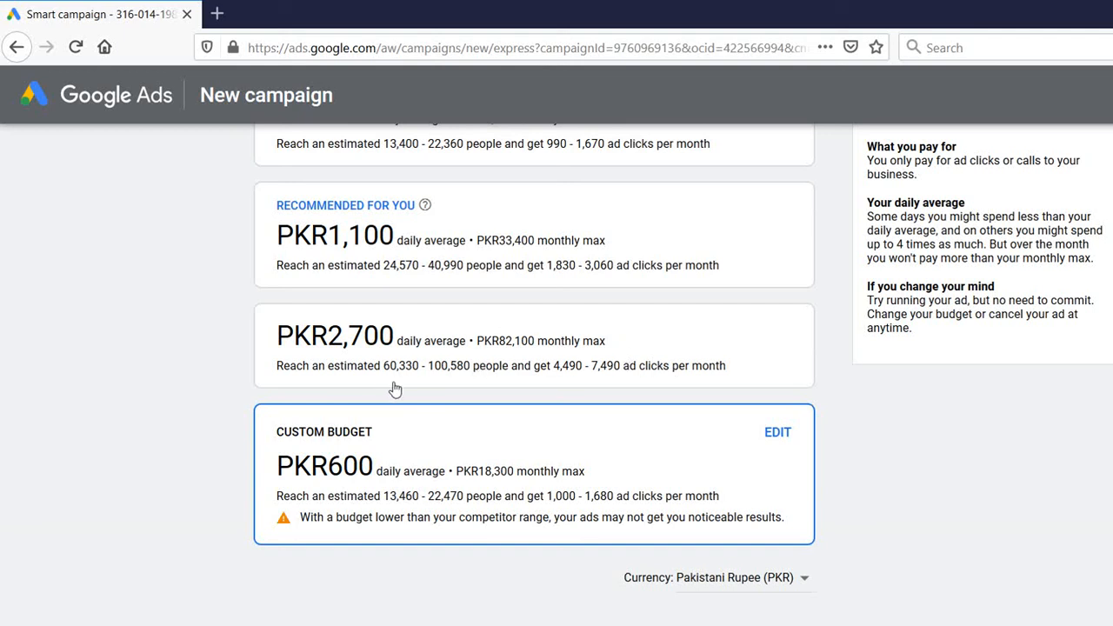
Leave the custom budget at PKR600 and continue to the campaign settings review
key(Tab)
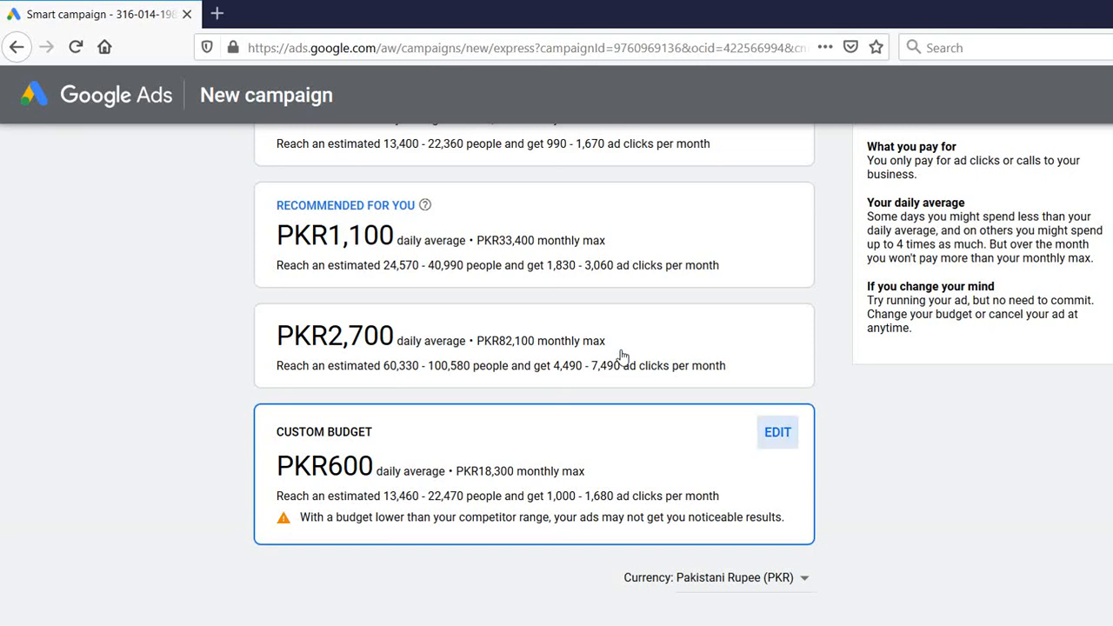
key(Return)
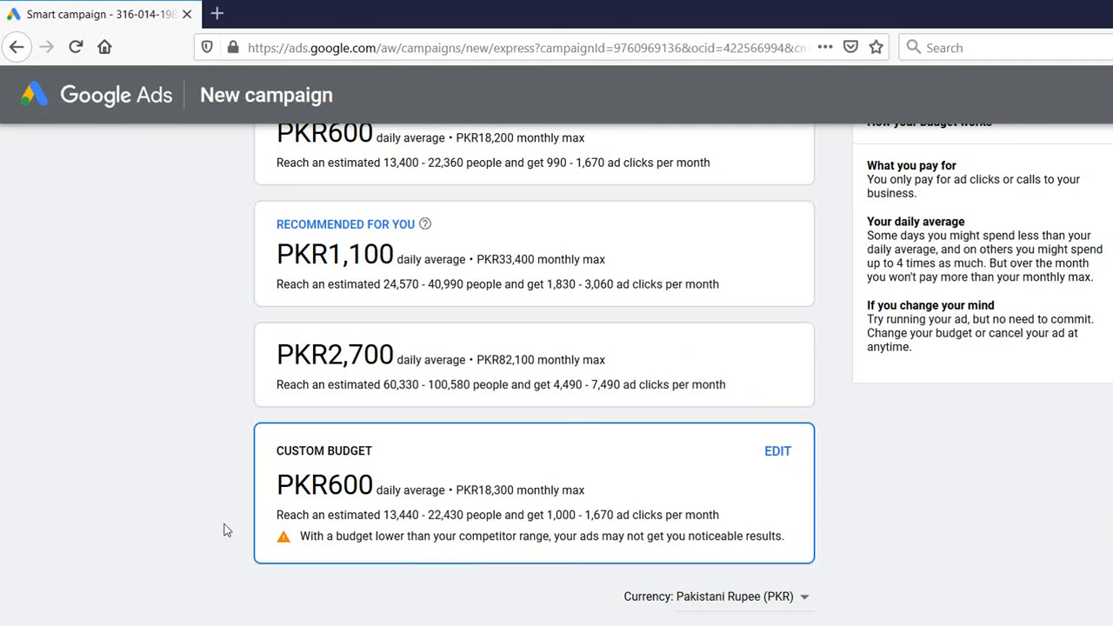
click(282, 537)
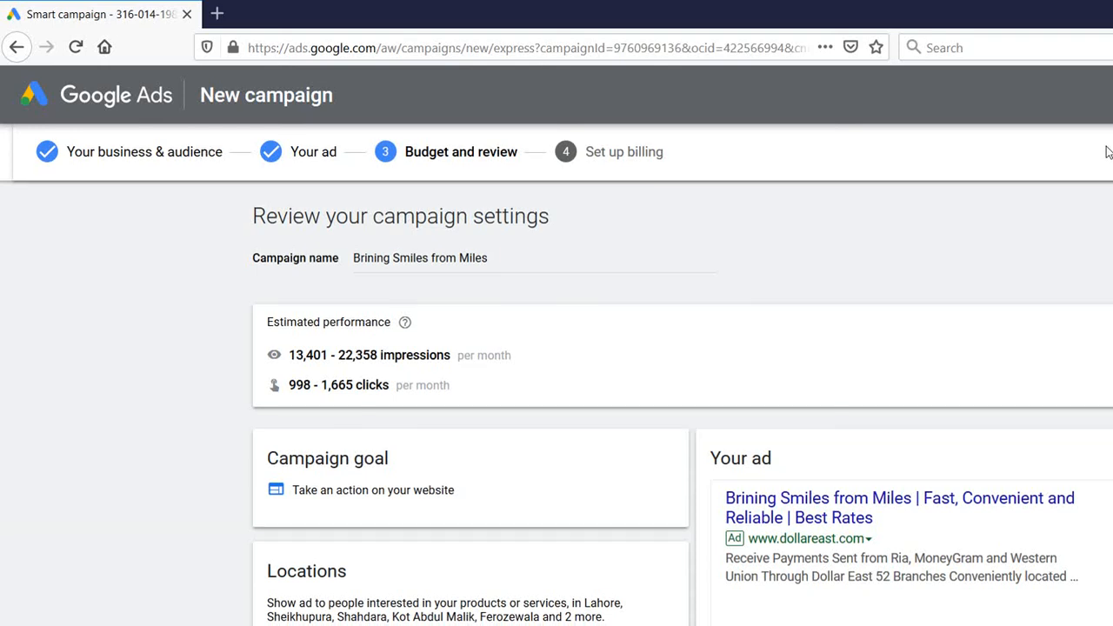
scroll(1109, 161, down, 1)
scroll(1108, 168, down, 1)
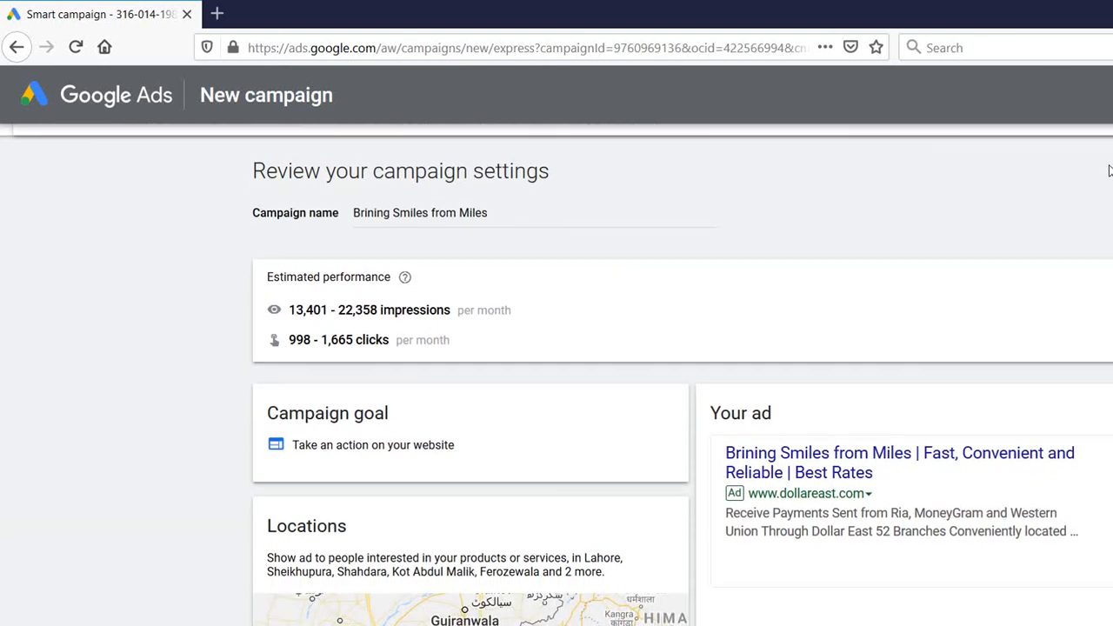
scroll(1107, 183, down, 1)
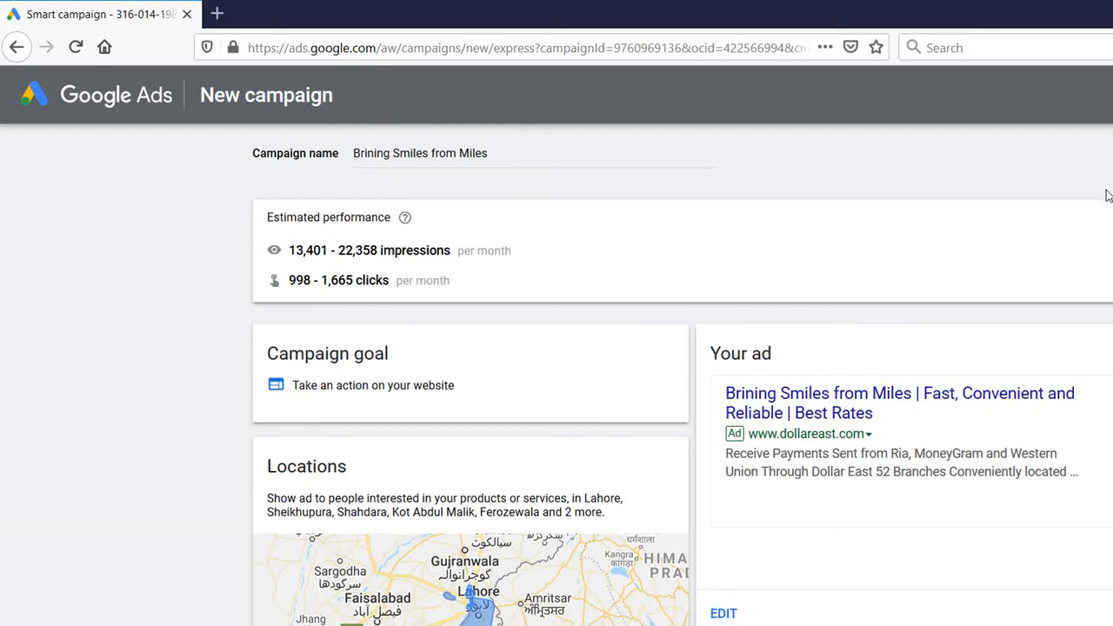
scroll(1108, 200, down, 1)
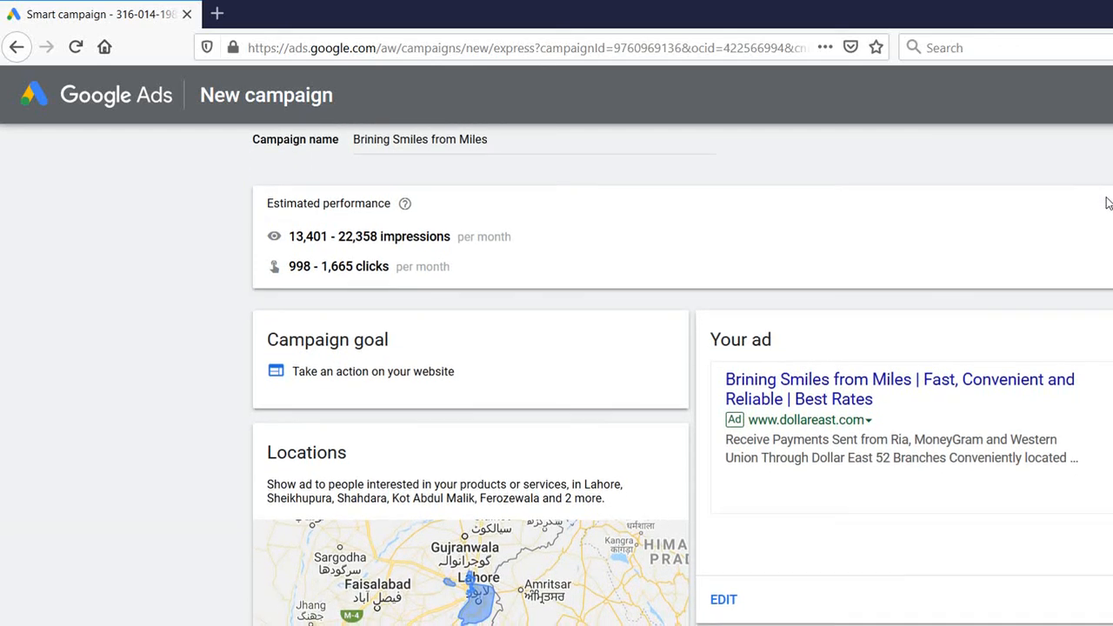
scroll(1107, 213, down, 1)
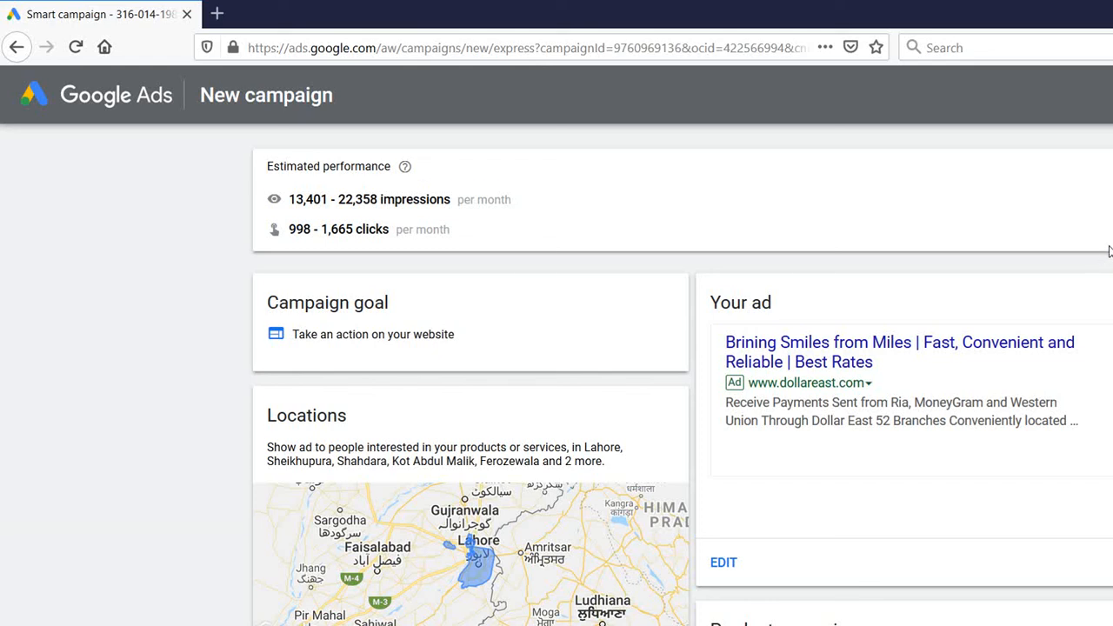
scroll(1108, 251, down, 3)
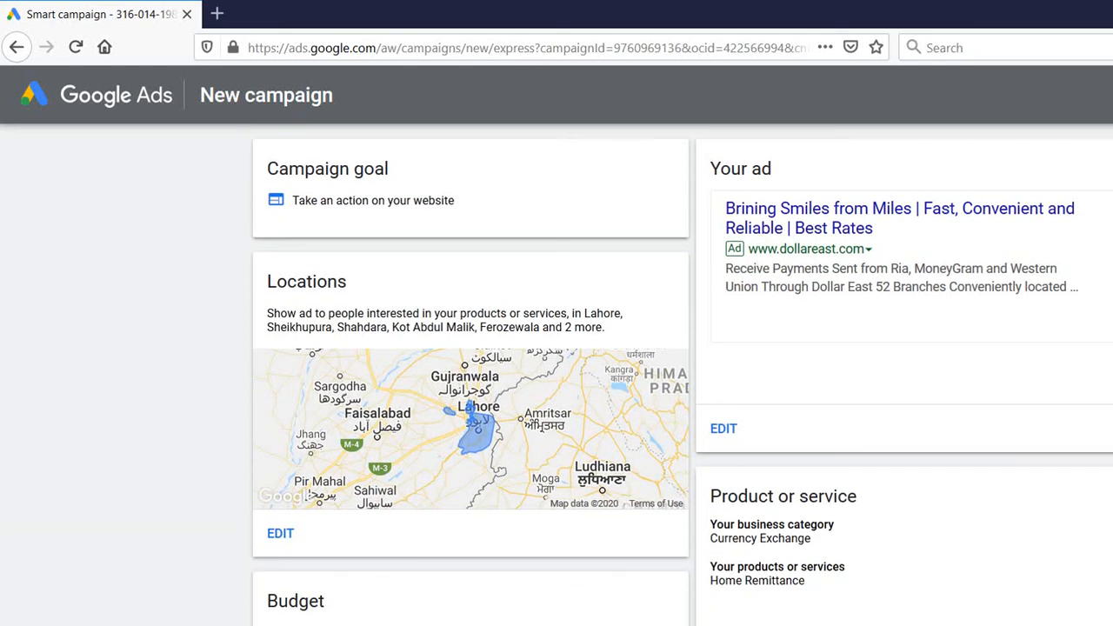
scroll(548, 326, down, 1)
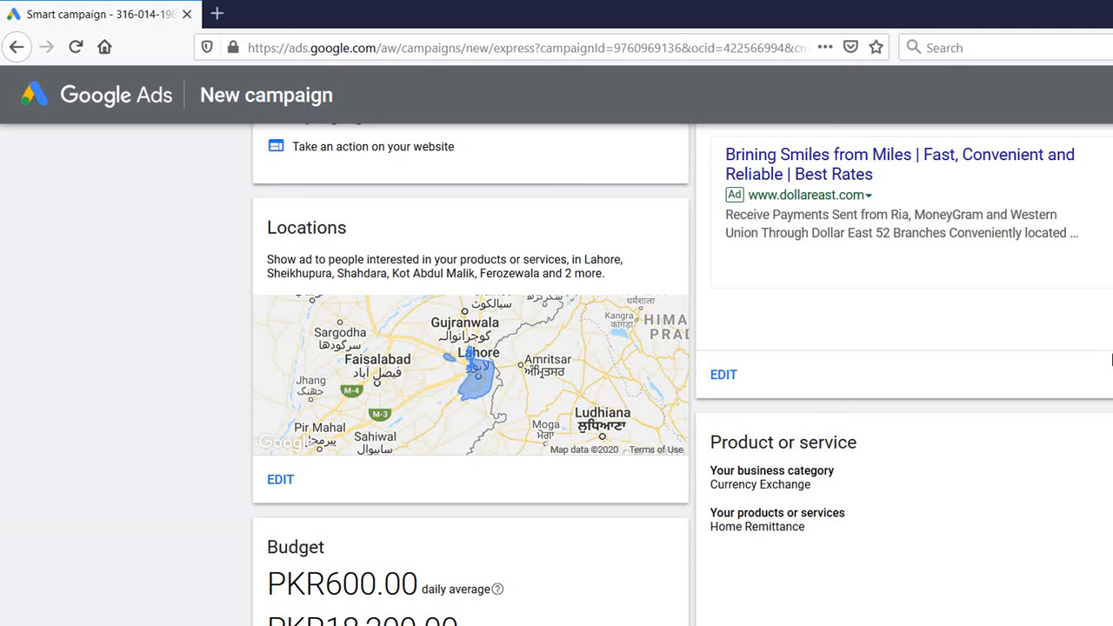
scroll(547, 433, down, 4)
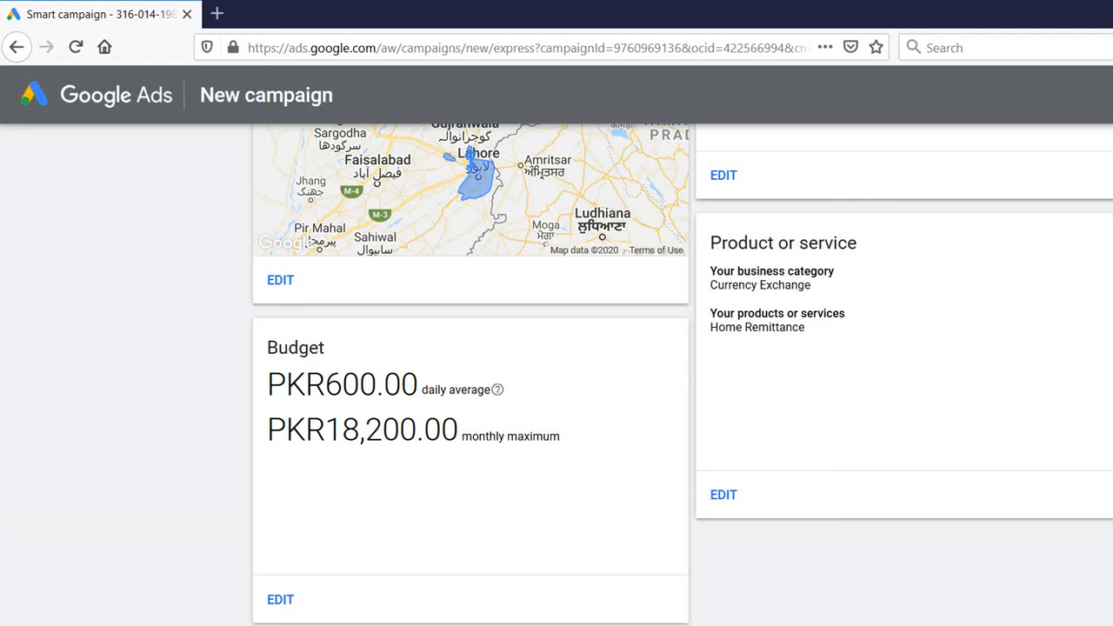
scroll(1109, 365, up, 4)
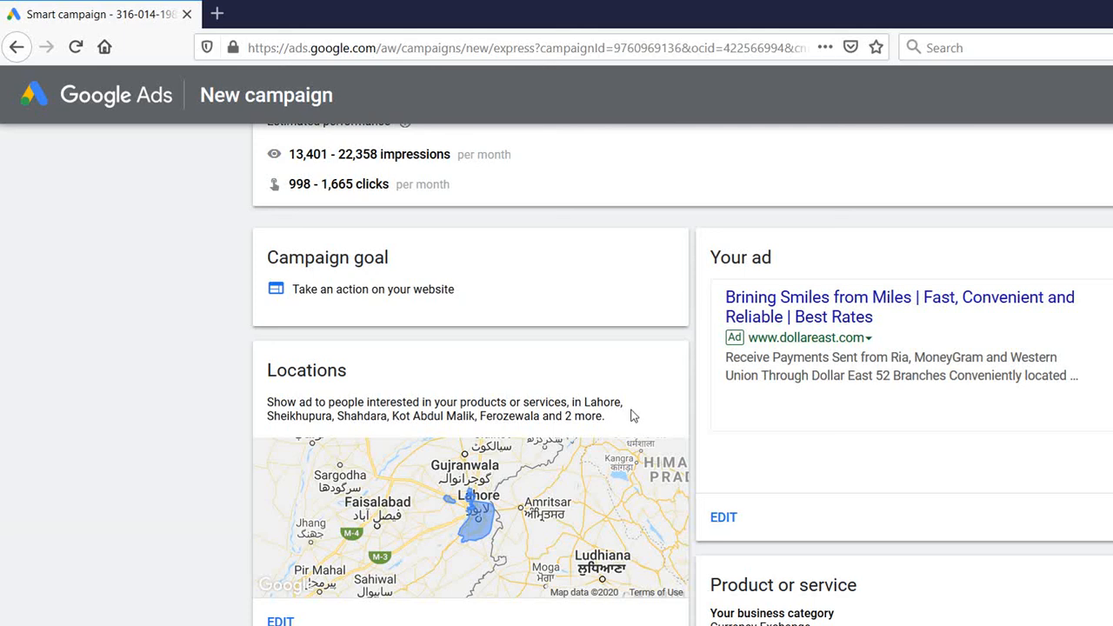
click(580, 423)
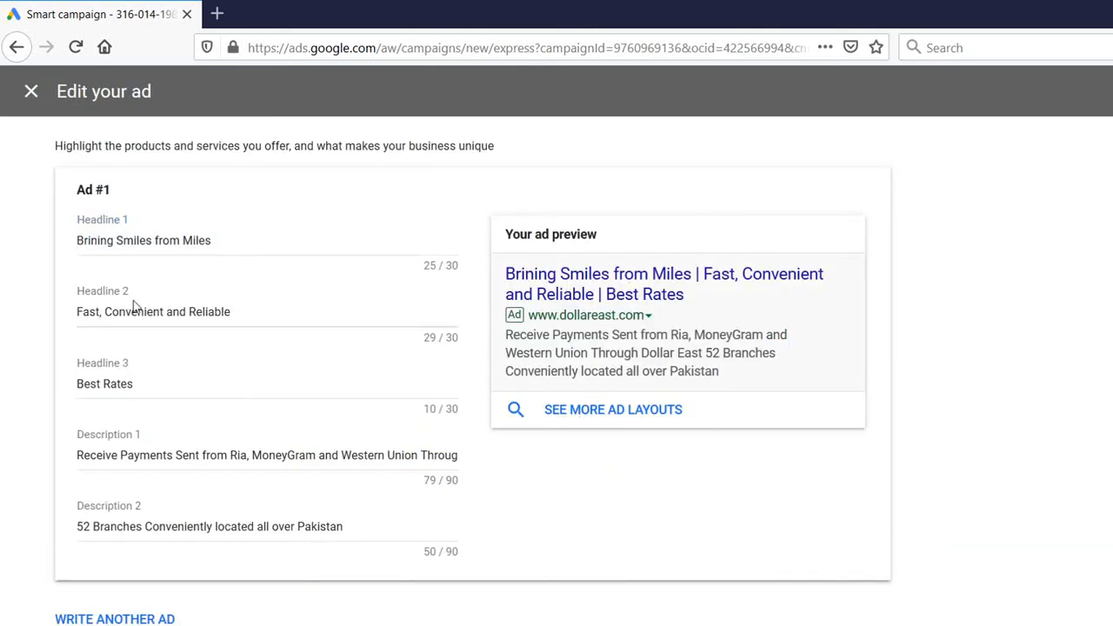
click(68, 603)
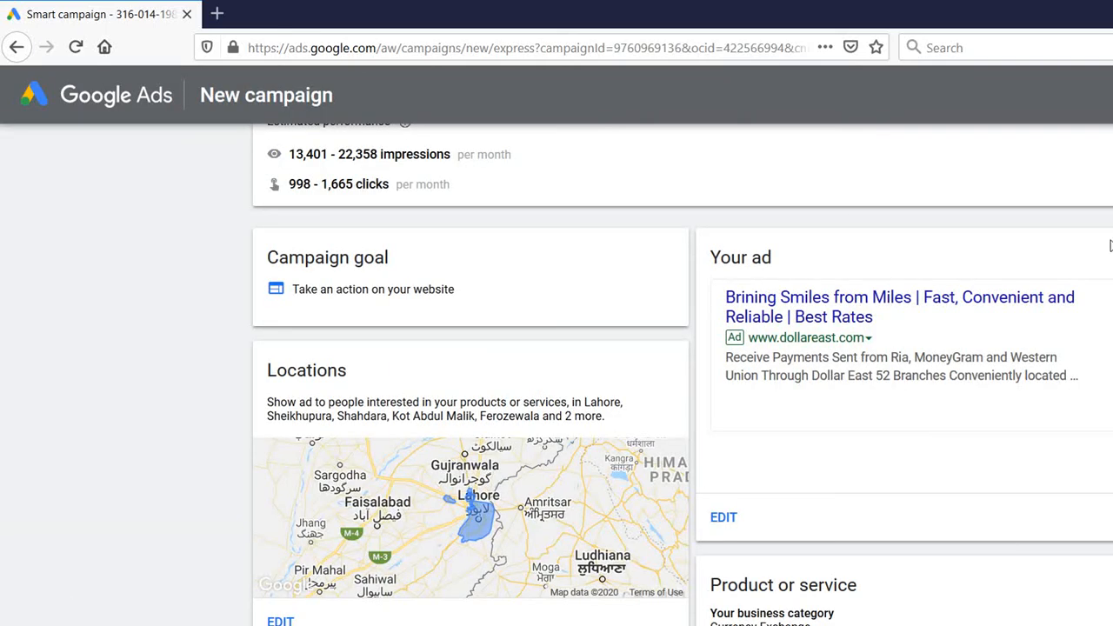
Scroll down to the Locations card and open its location editor
scroll(1110, 245, down, 2)
scroll(682, 375, down, 3)
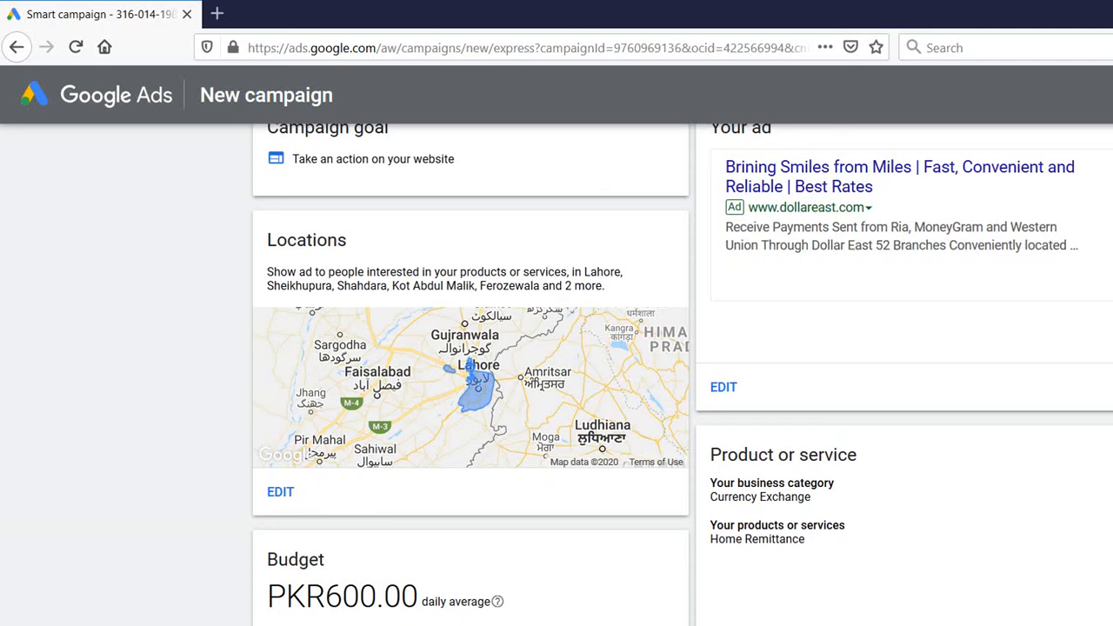
scroll(681, 375, down, 5)
scroll(1102, 318, up, 4)
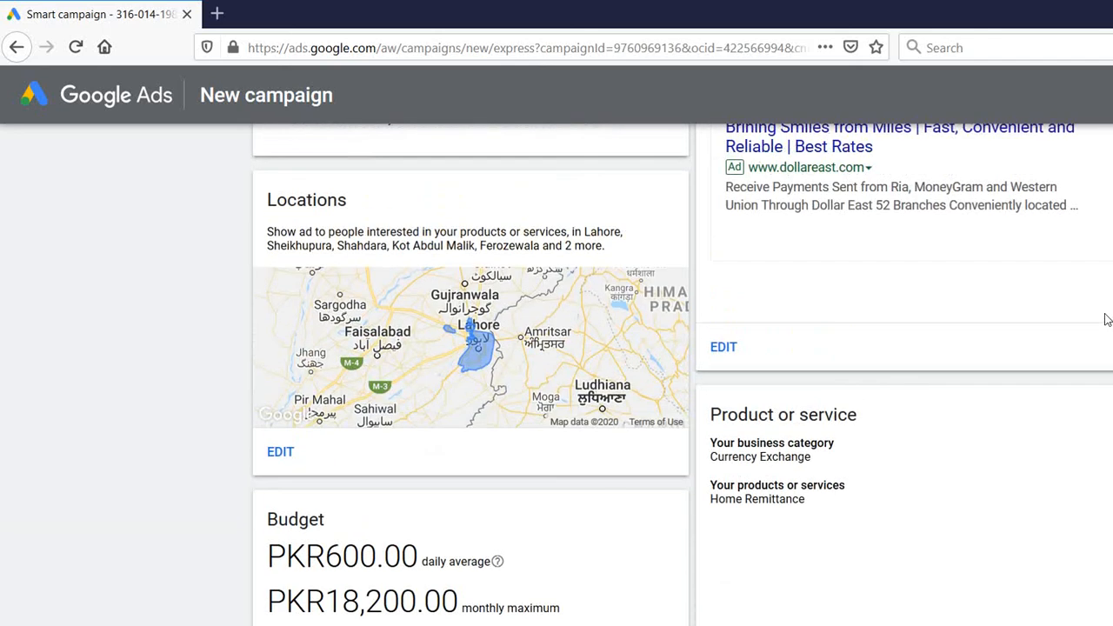
scroll(1106, 324, down, 3)
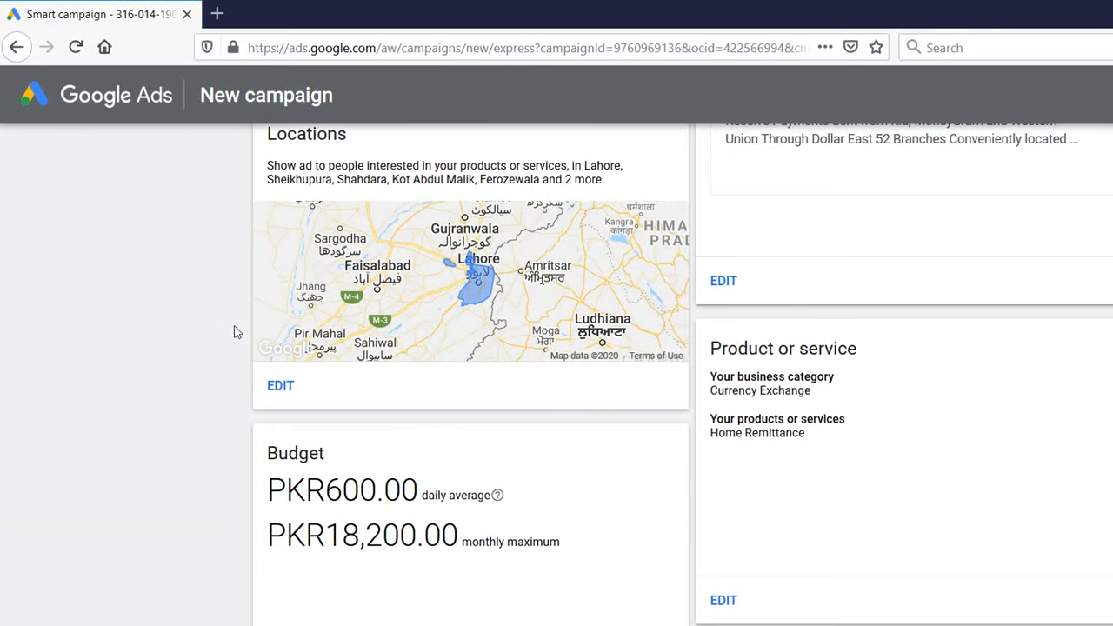
click(274, 385)
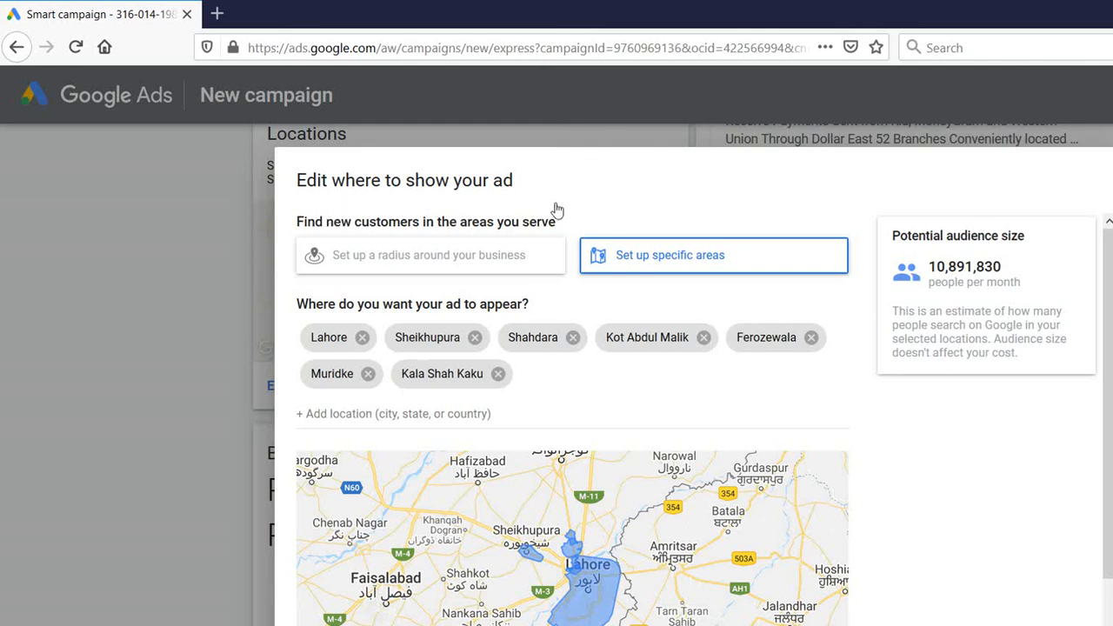
Switch to radius targeting and save a 32 km radius around Lahore, Garhi Shahu
click(273, 208)
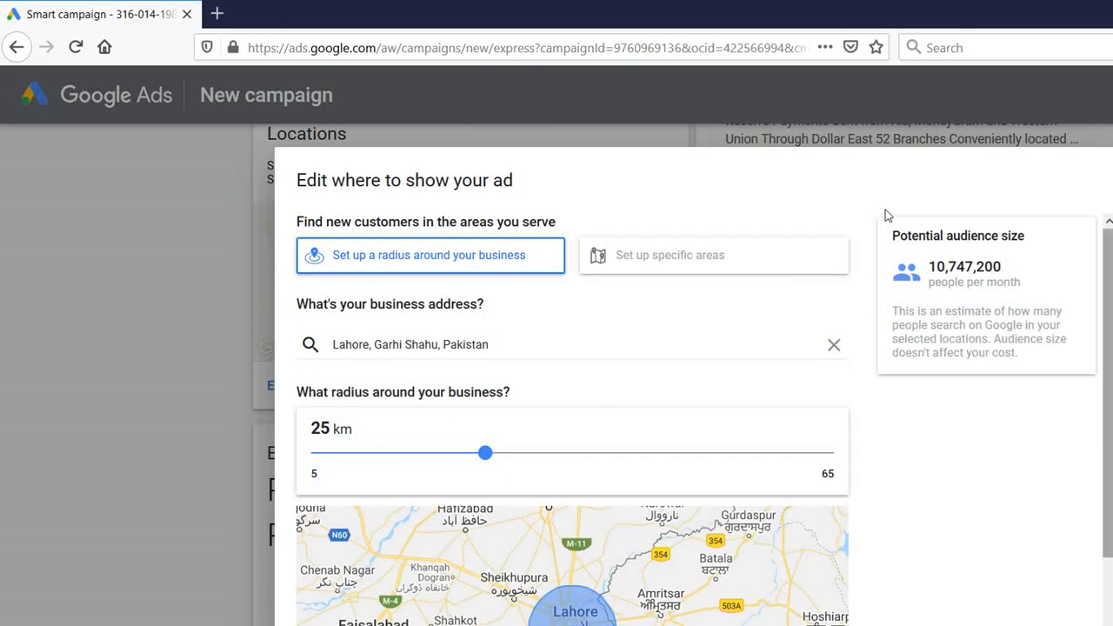
scroll(891, 252, down, 2)
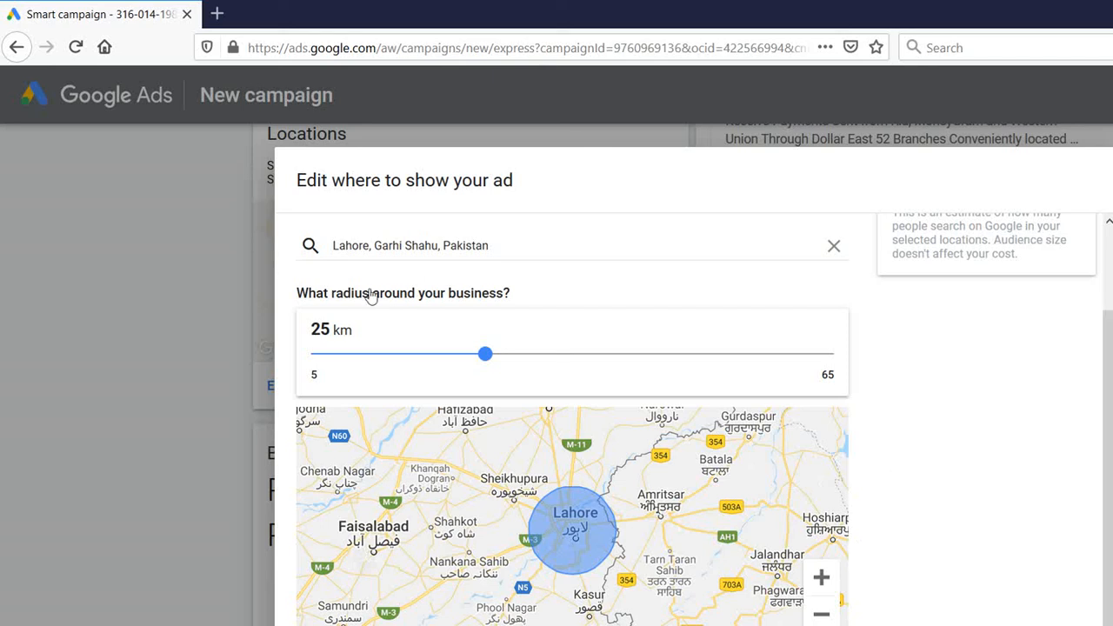
drag(485, 353, 494, 354)
key(Right)
key(Right)
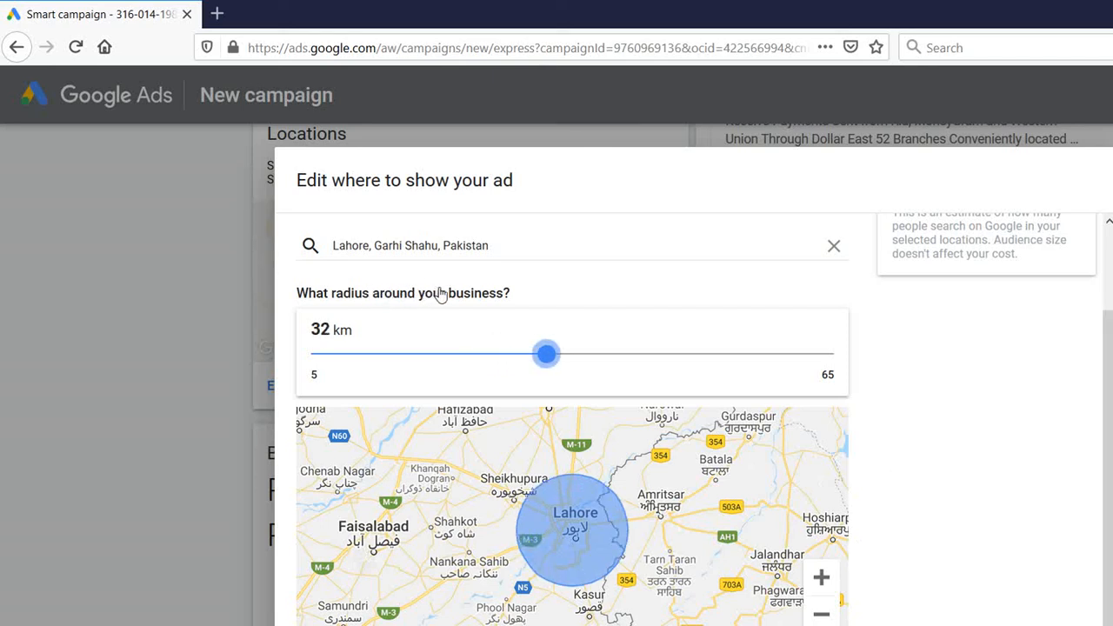
click(859, 541)
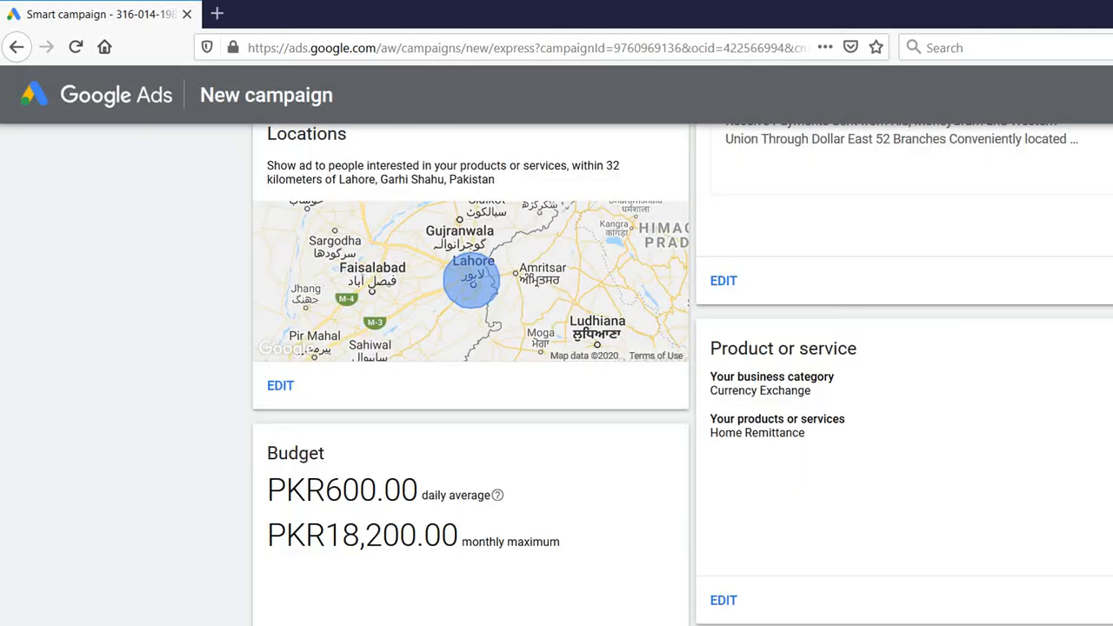
Scroll past the Budget card and continue to the Set up billing step
scroll(556, 373, down, 2)
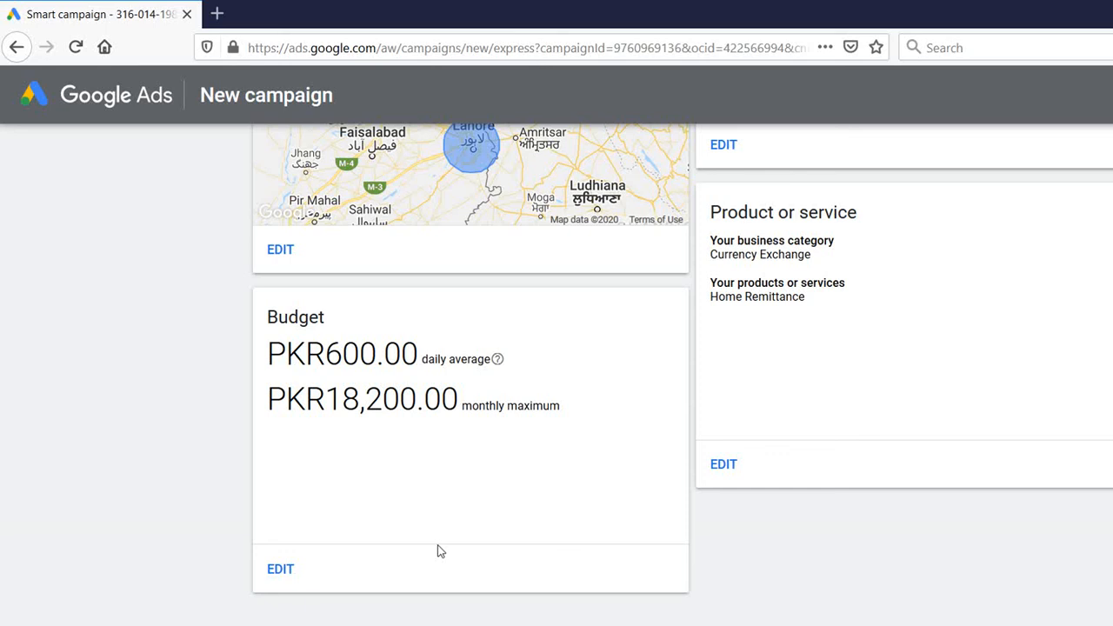
click(275, 519)
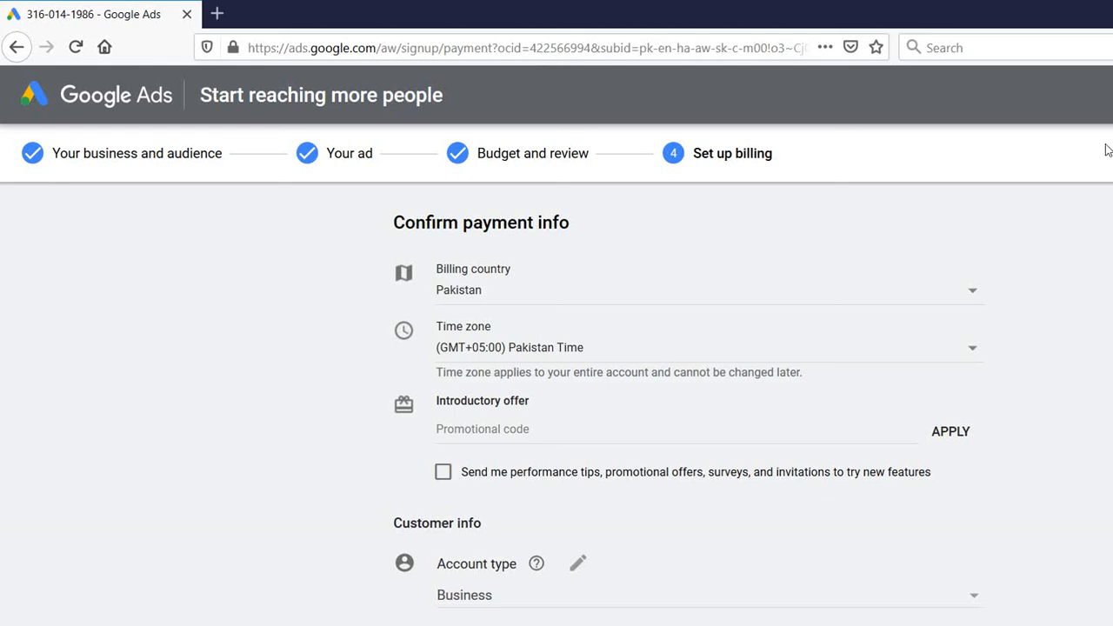
Expand the Name and address entry under Customer info
scroll(1107, 150, down, 1)
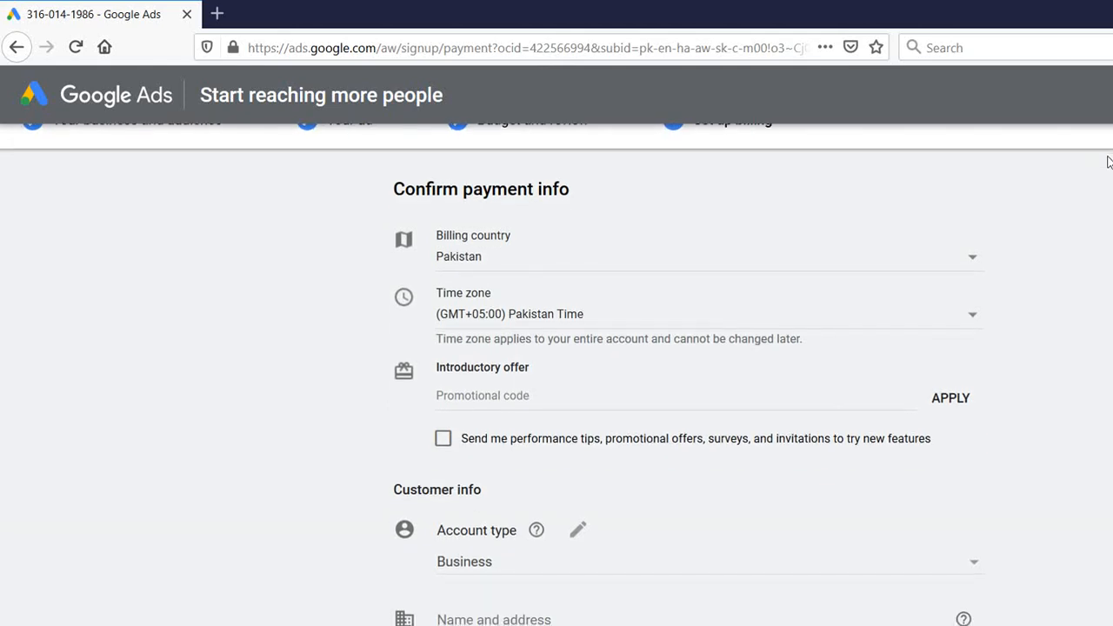
scroll(1108, 170, down, 1)
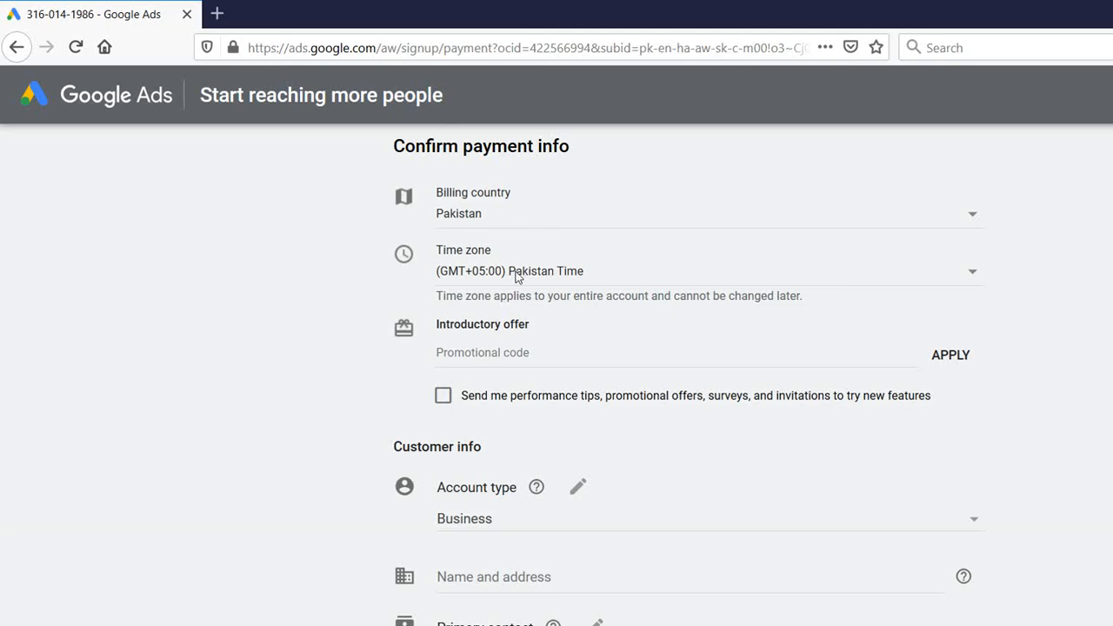
key(Tab)
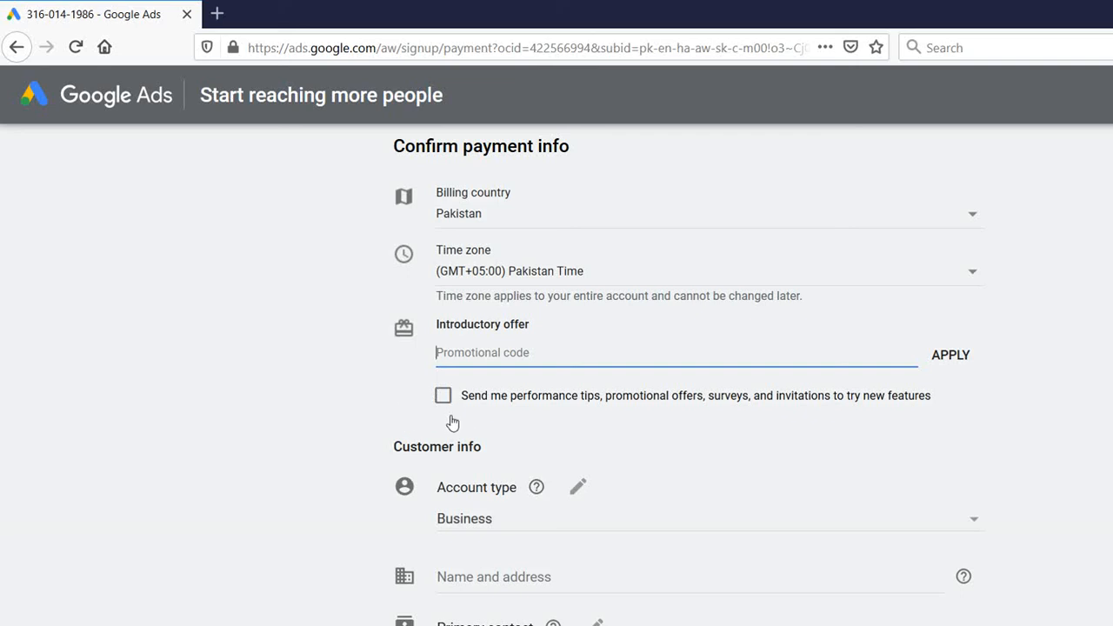
click(430, 463)
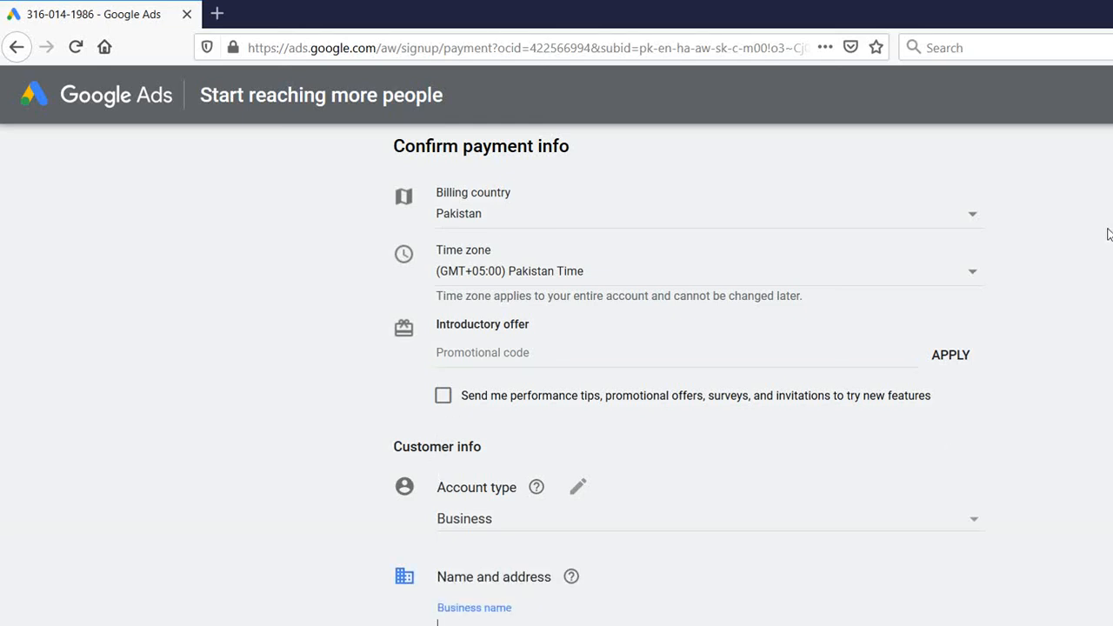
scroll(1109, 235, down, 3)
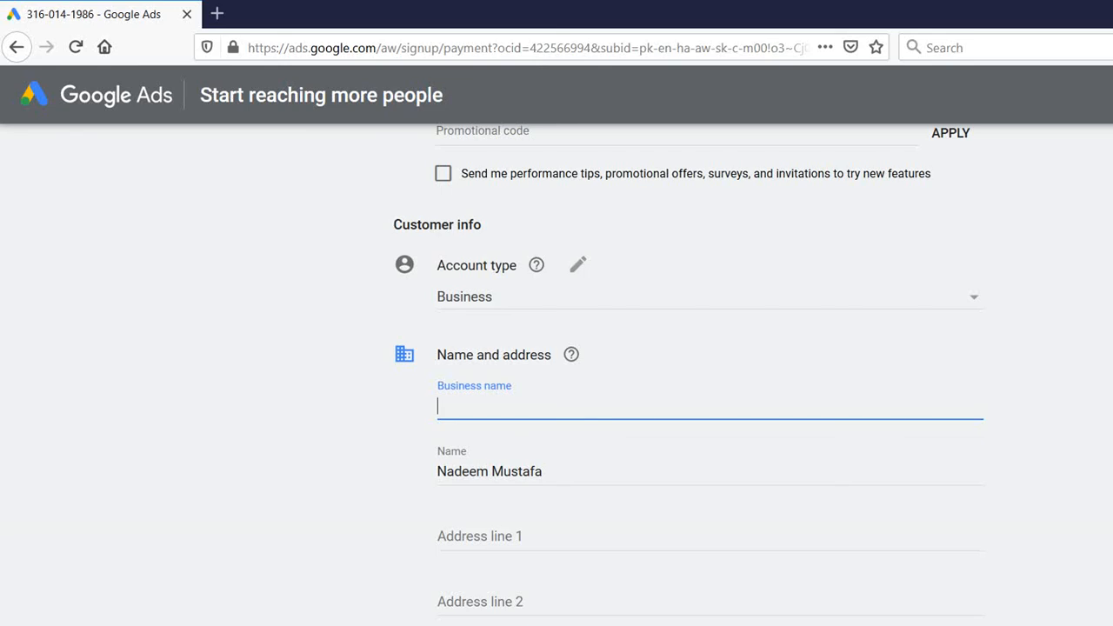
text(97-A Jail Roadl Labhore)
key(Left)
key(Left)
key(Left)
key(Left)
key(Left)
key(Left)
key(Left)
key(Left)
key(Left)
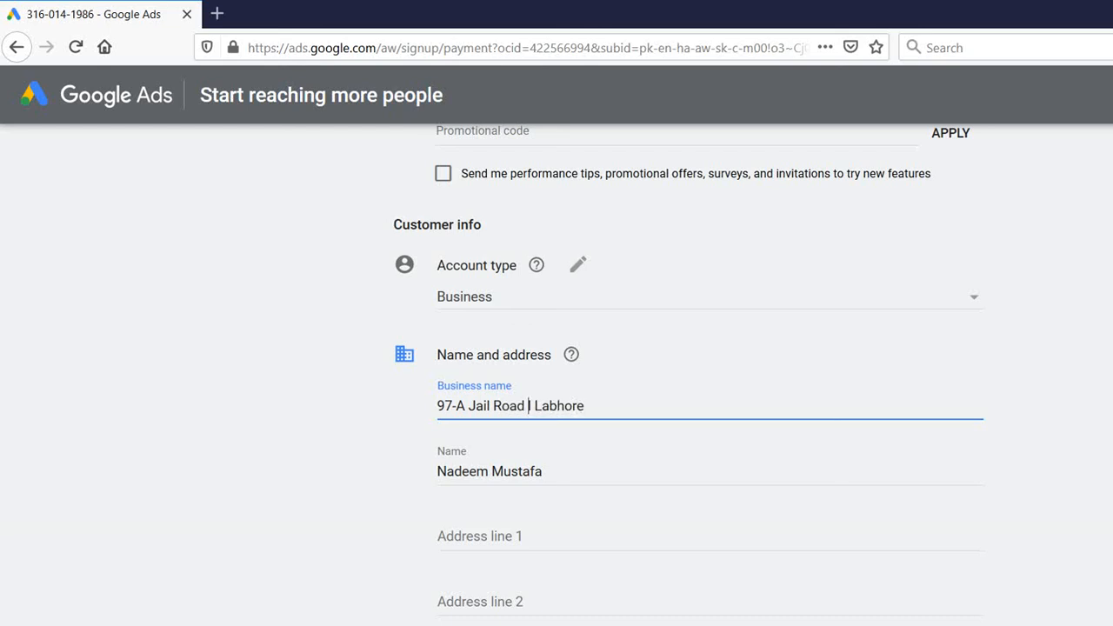
key(Delete)
key(Delete)
key(Right)
key(Right)
key(Delete)
Enter 'Dollar East Exchange Company' as business name, fixing typos and deleting the leftover address text
key(Home)
text(Dollar East)
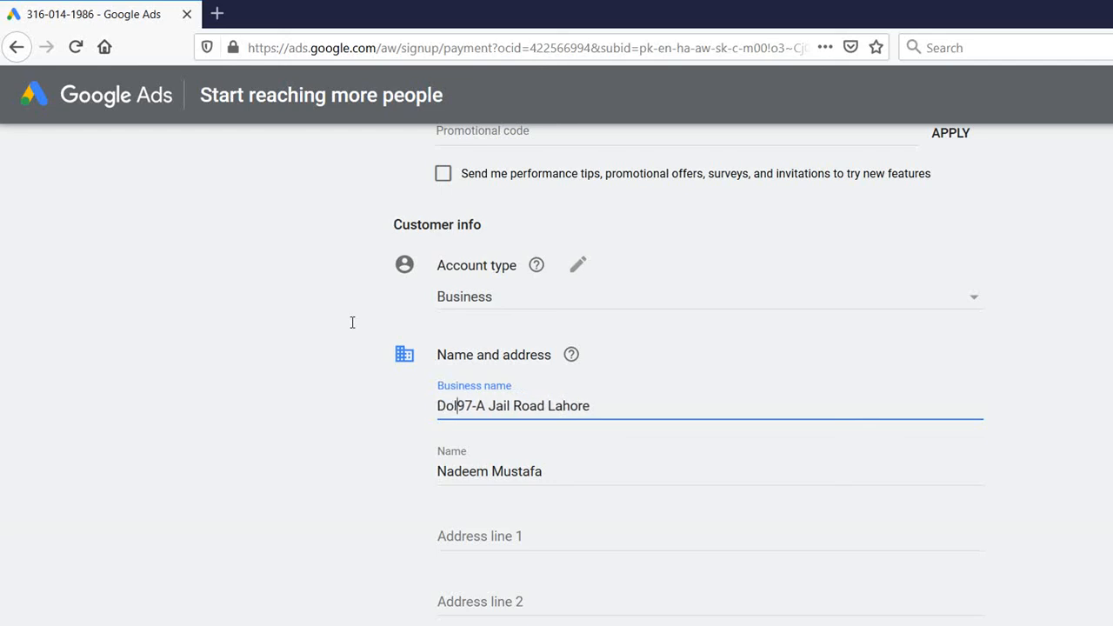
text( Exchange )
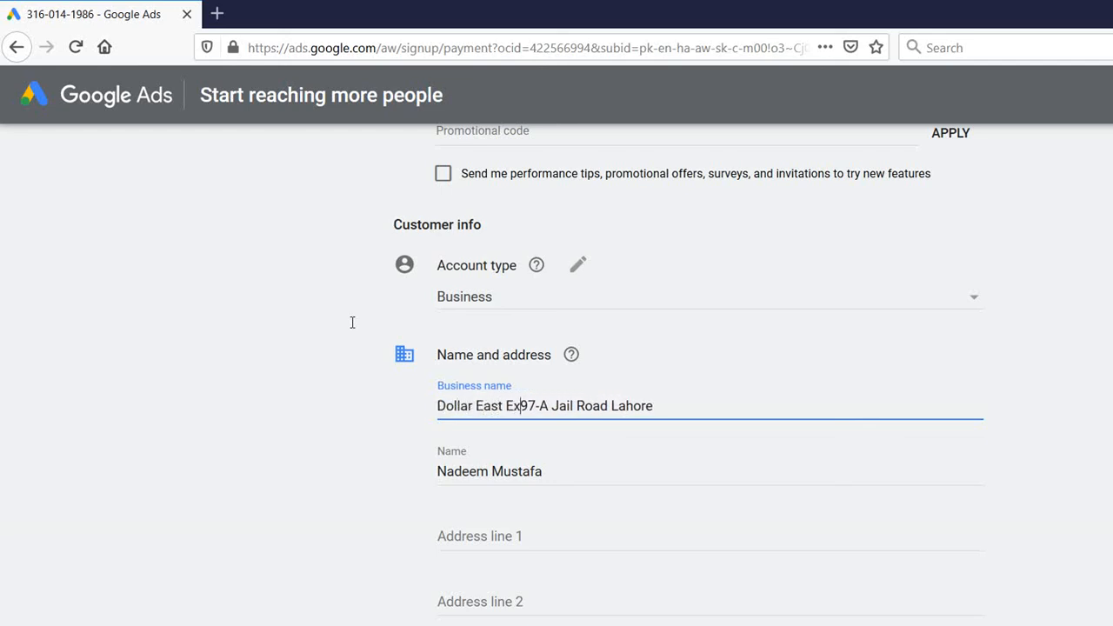
text(Compa ny)
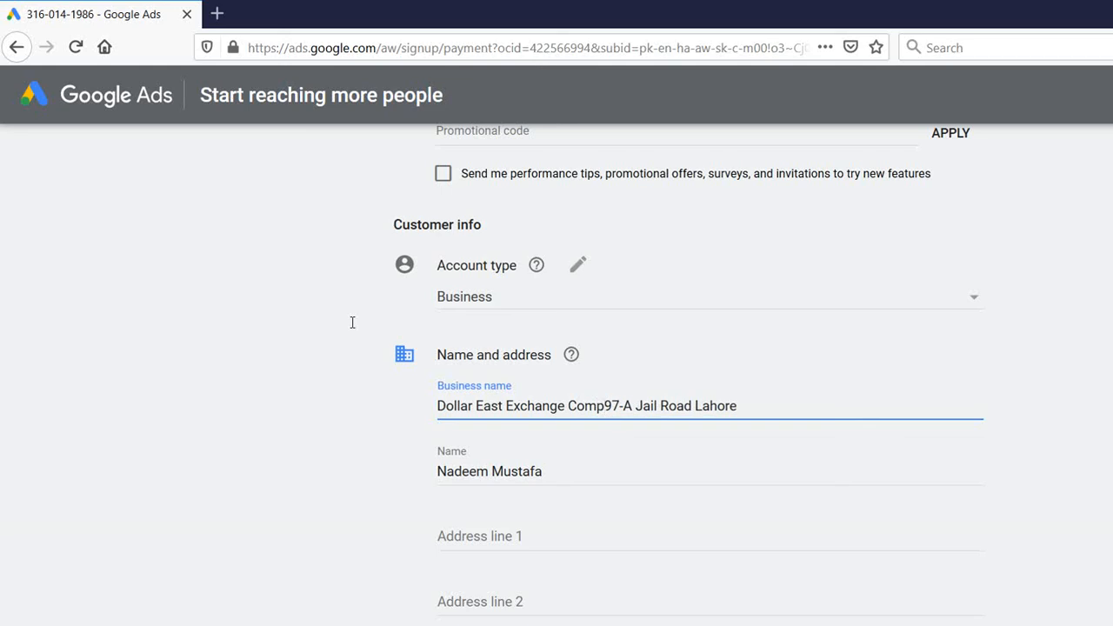
key(BackSpace)
key(BackSpace)
key(BackSpace)
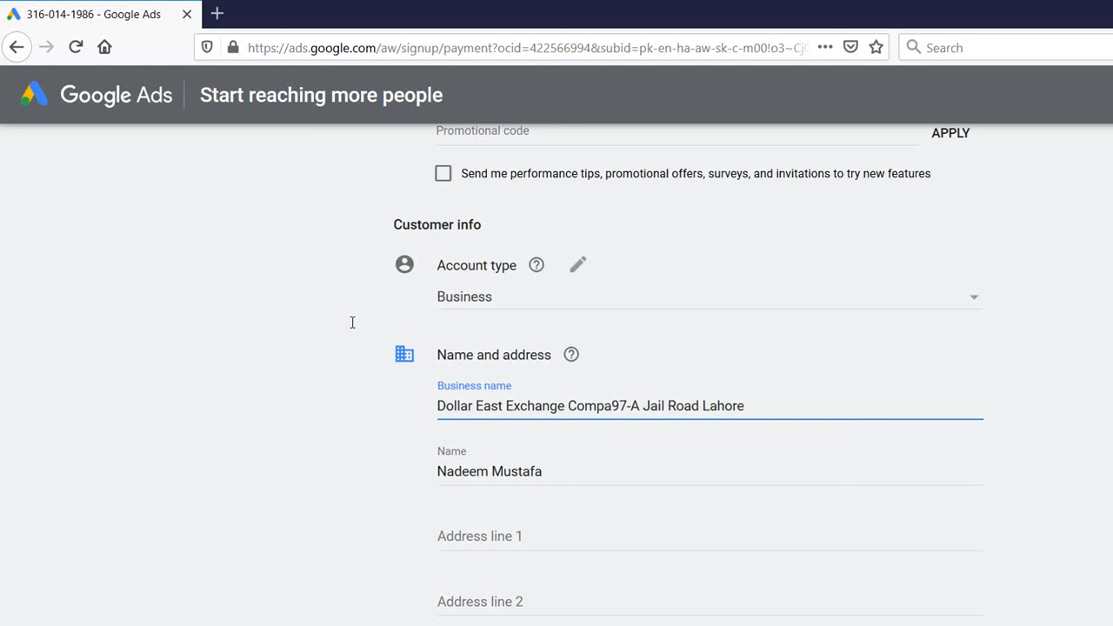
text(nu)
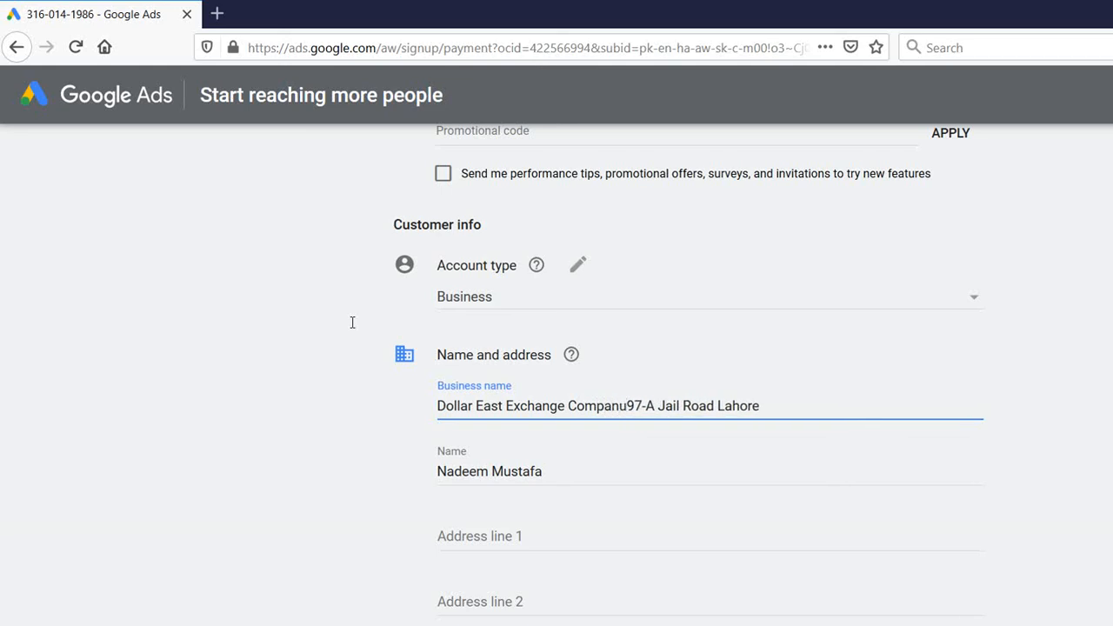
key(BackSpace)
text(y,)
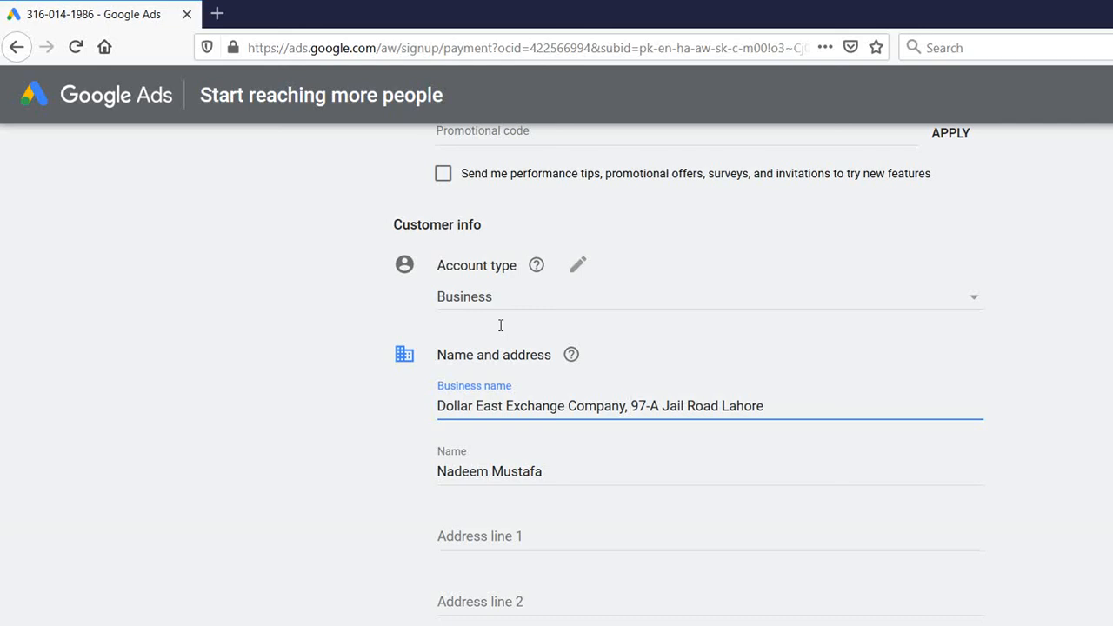
key(BackSpace)
key(Delete)
key(Delete)
key(Delete)
key(Delete)
key(Delete)
key(Delete)
key(Delete)
key(Delete)
key(Delete)
key(Delete)
key(Delete)
key(Delete)
key(Delete)
key(Delete)
key(Delete)
key(Delete)
key(Delete)
key(Delete)
key(Delete)
key(Delete)
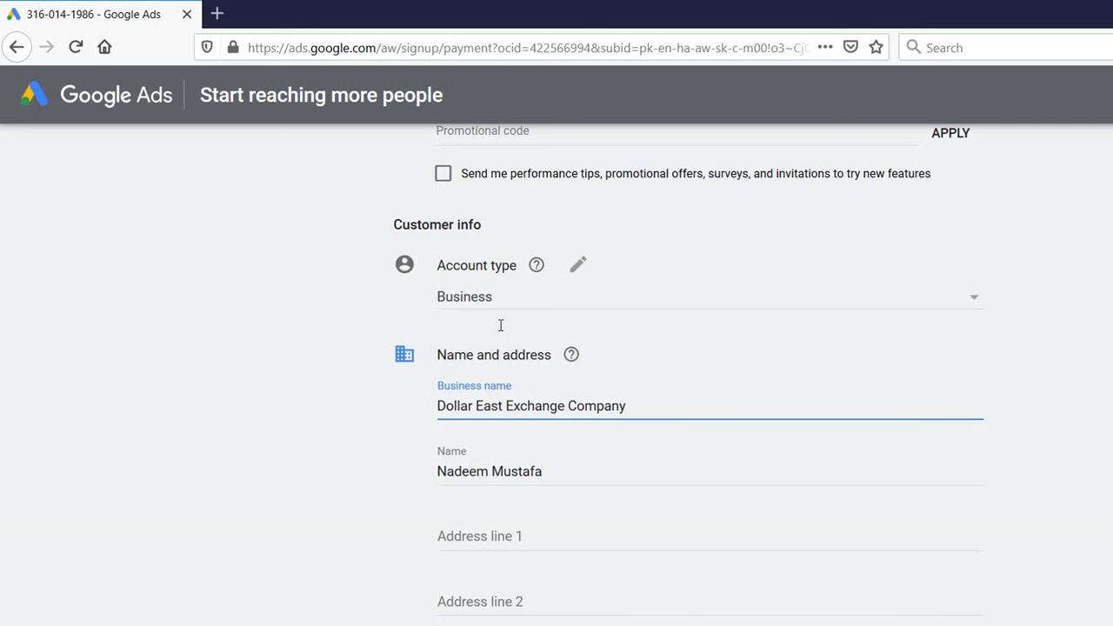
key(Tab)
key(Tab)
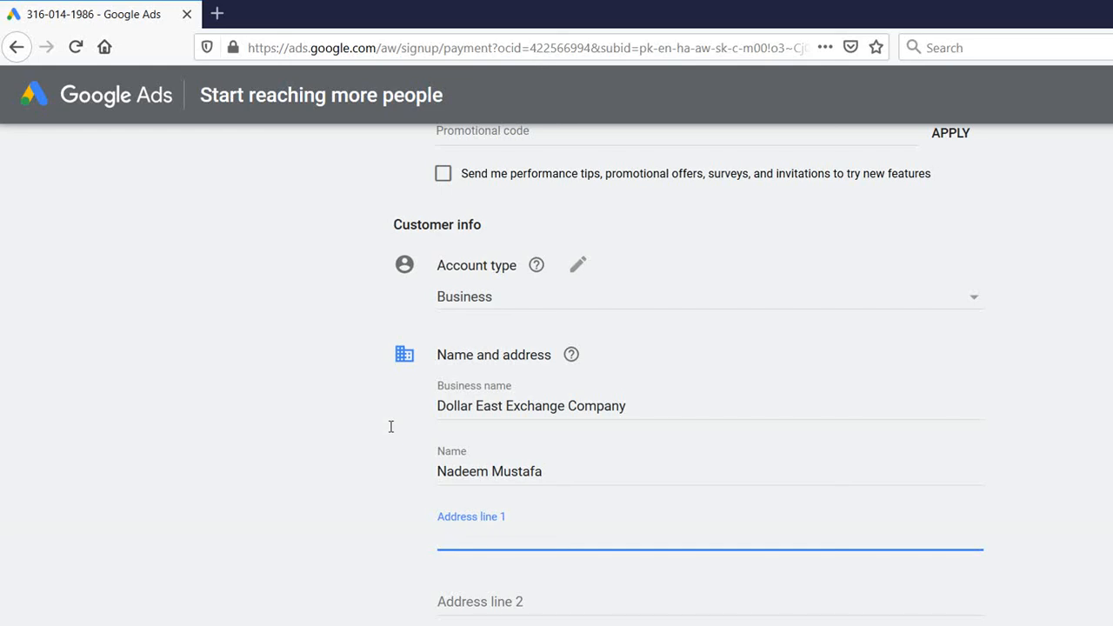
text(97-A Jail Road)
click(391, 536)
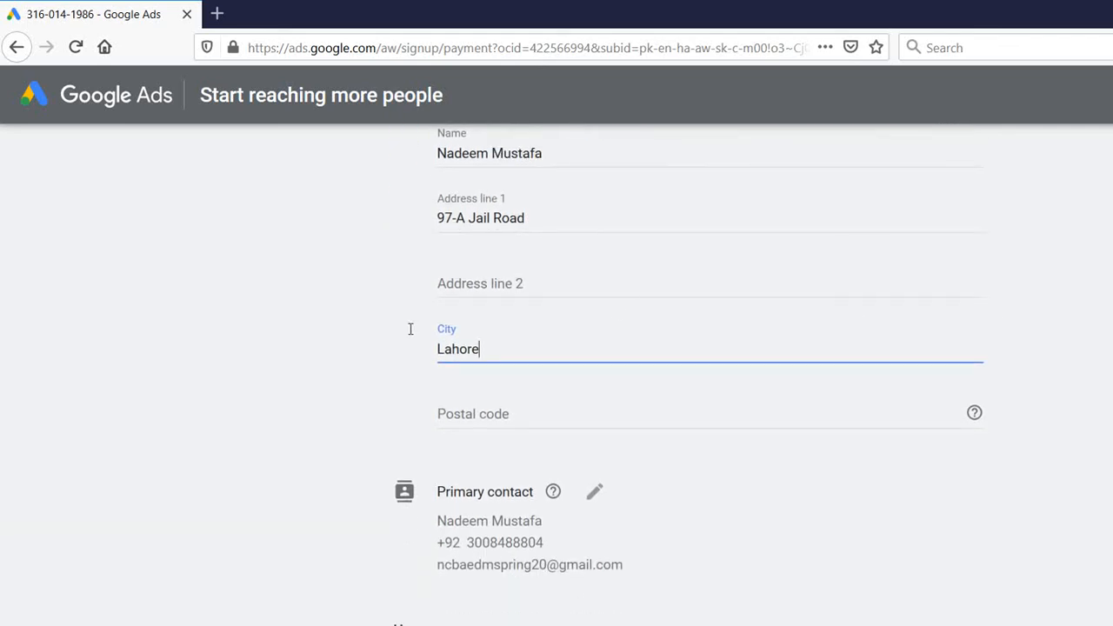
key(Tab)
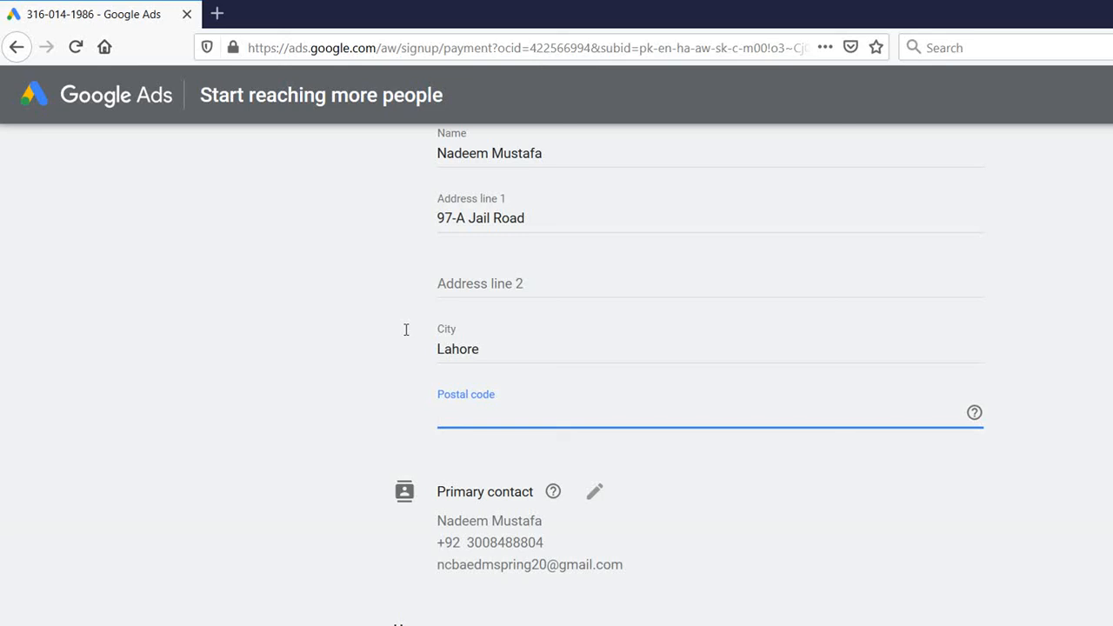
text(5440)
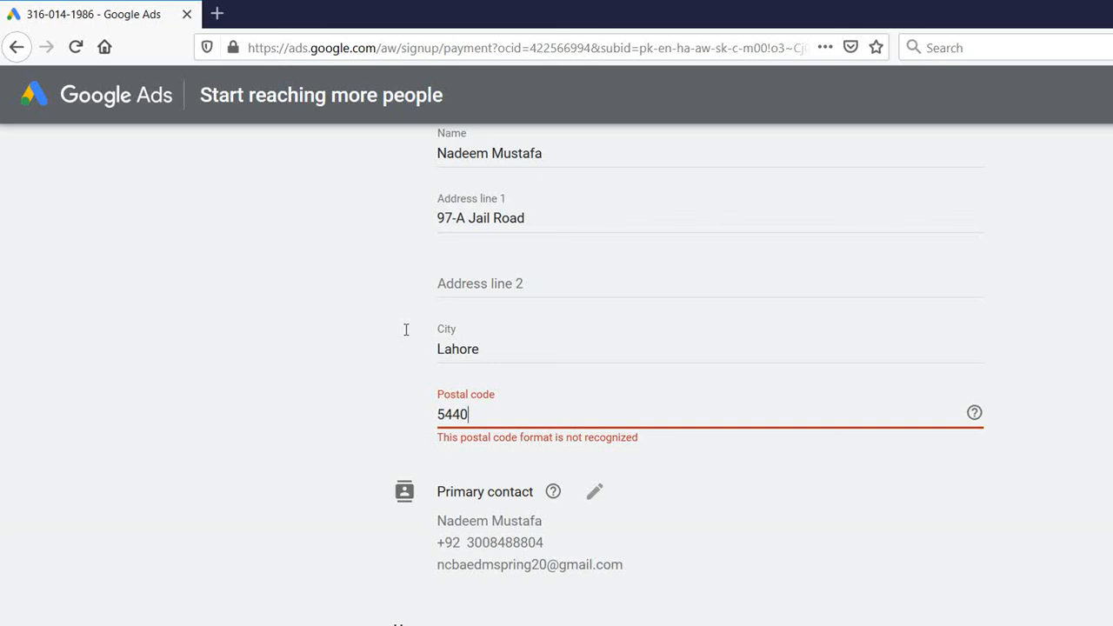
text(0)
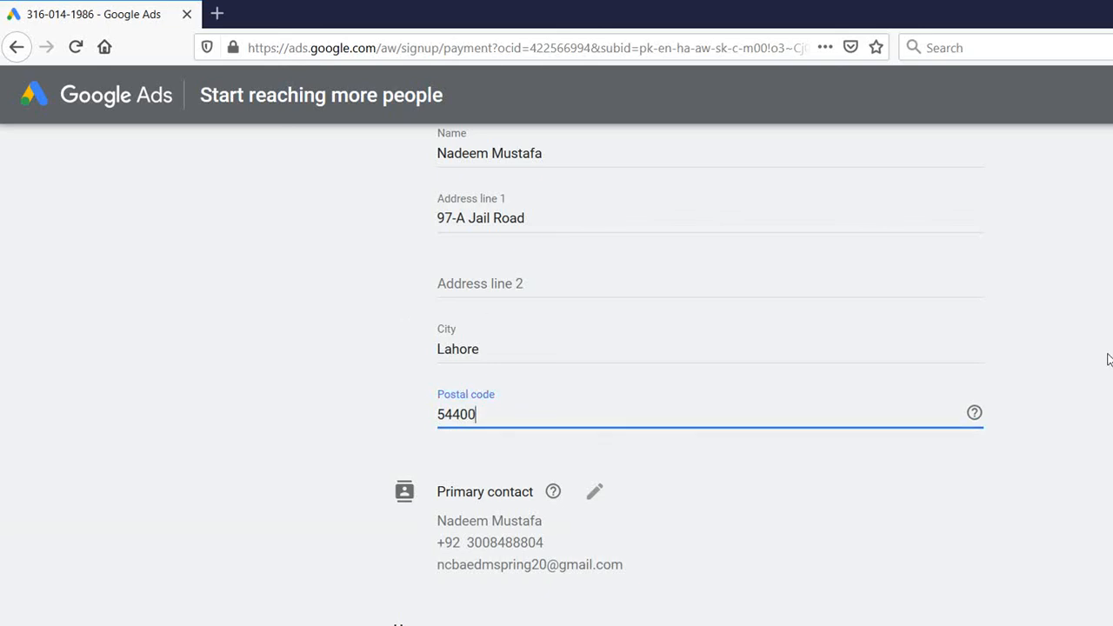
scroll(684, 394, down, 4)
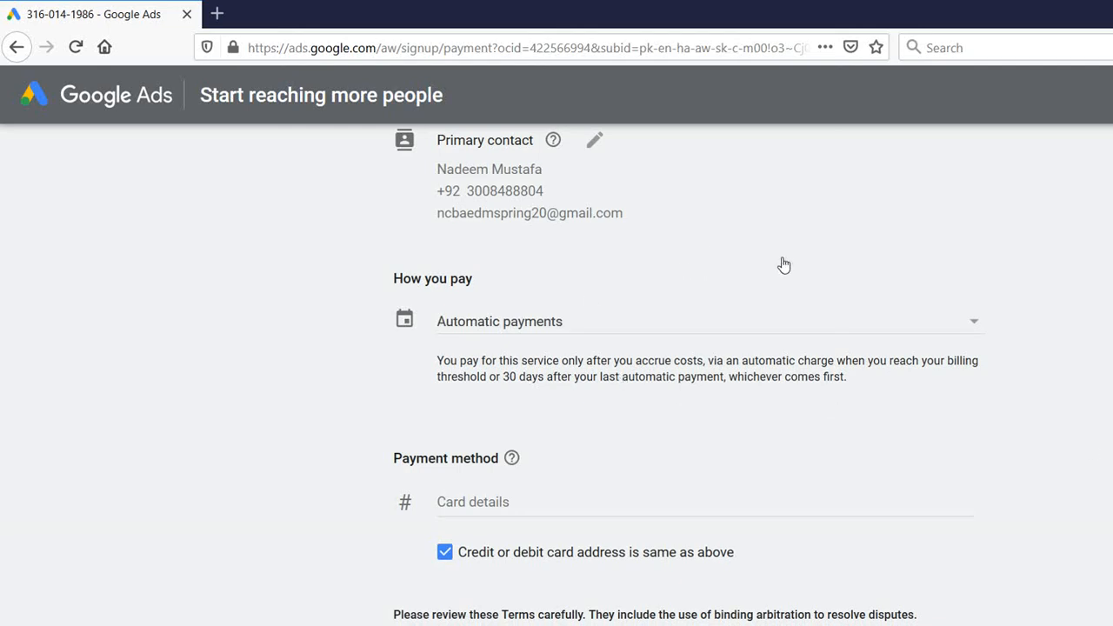
Keep Automatic payments and expand the Card details fields under Payment method
scroll(784, 265, down, 2)
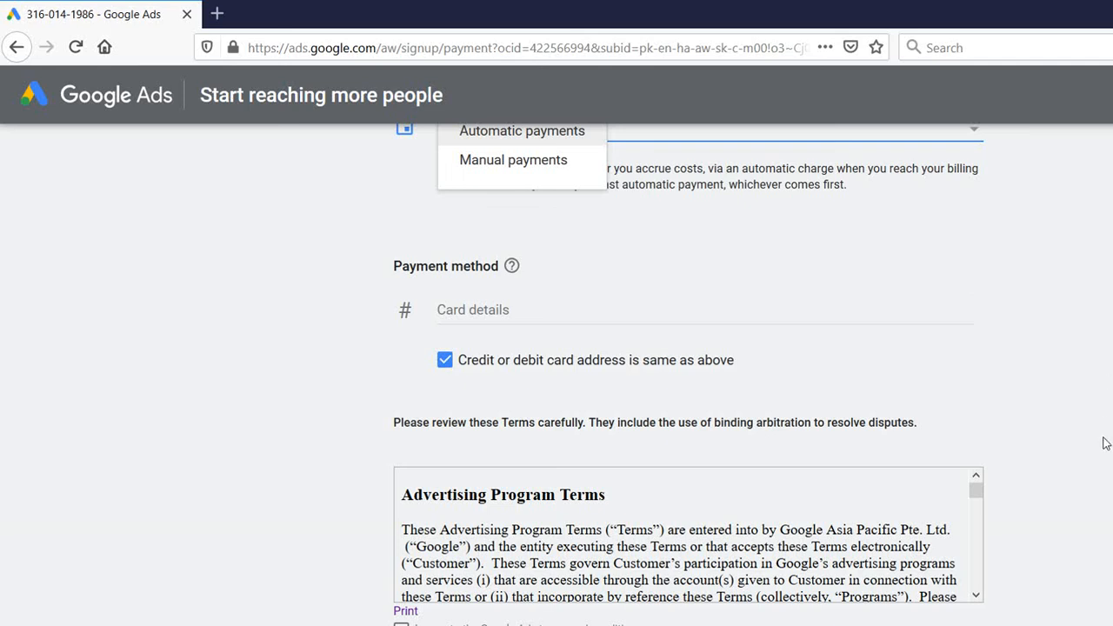
click(320, 515)
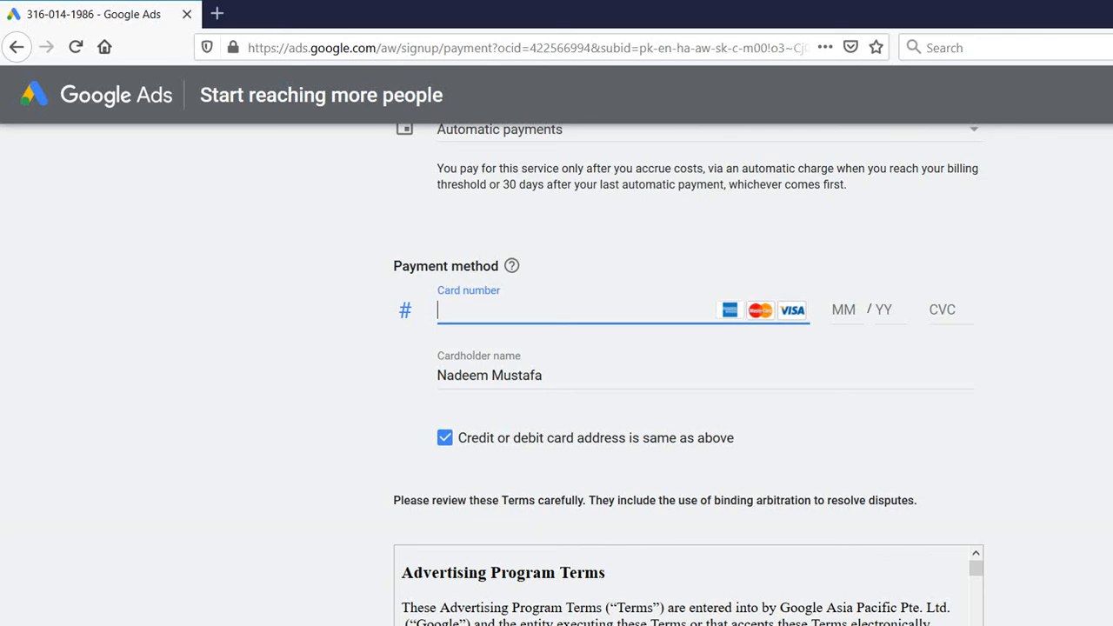
scroll(1108, 425, down, 2)
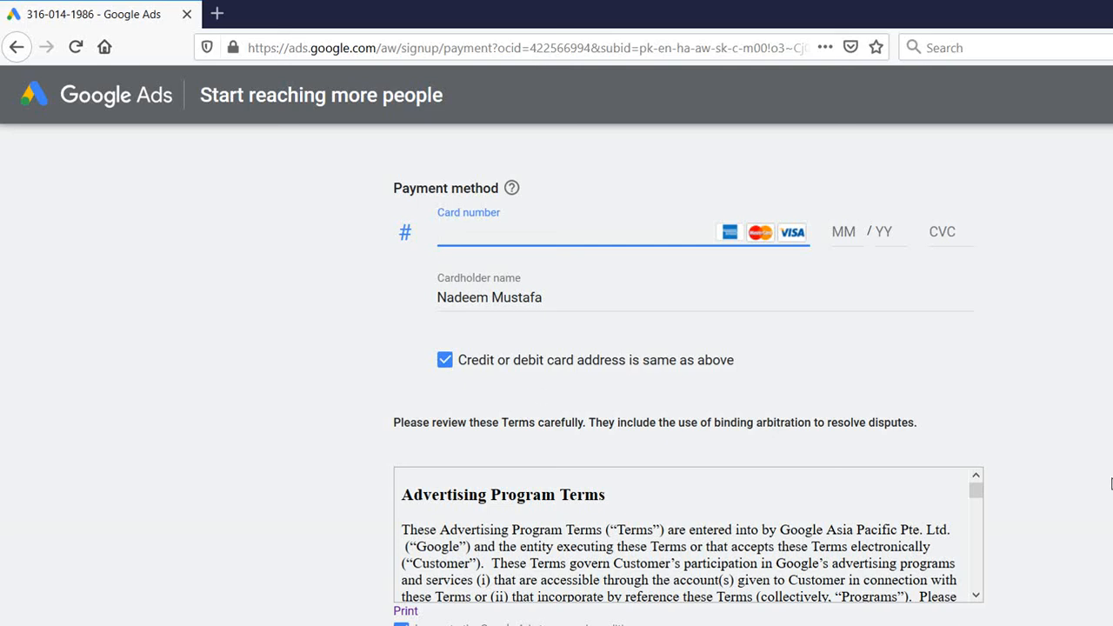
scroll(1111, 484, up, 10)
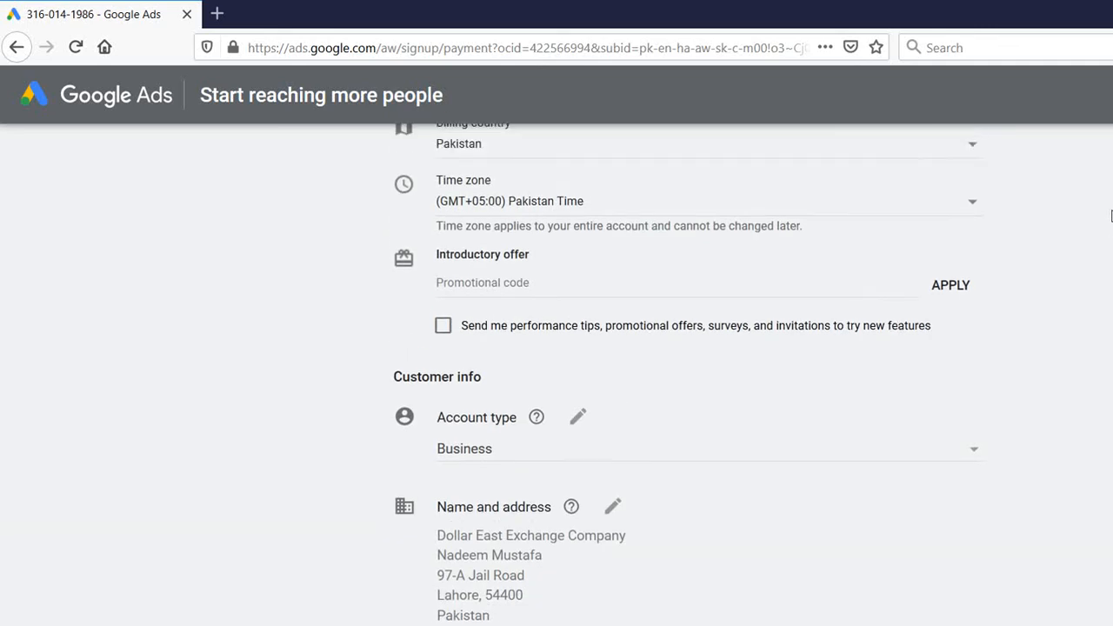
scroll(1111, 215, up, 3)
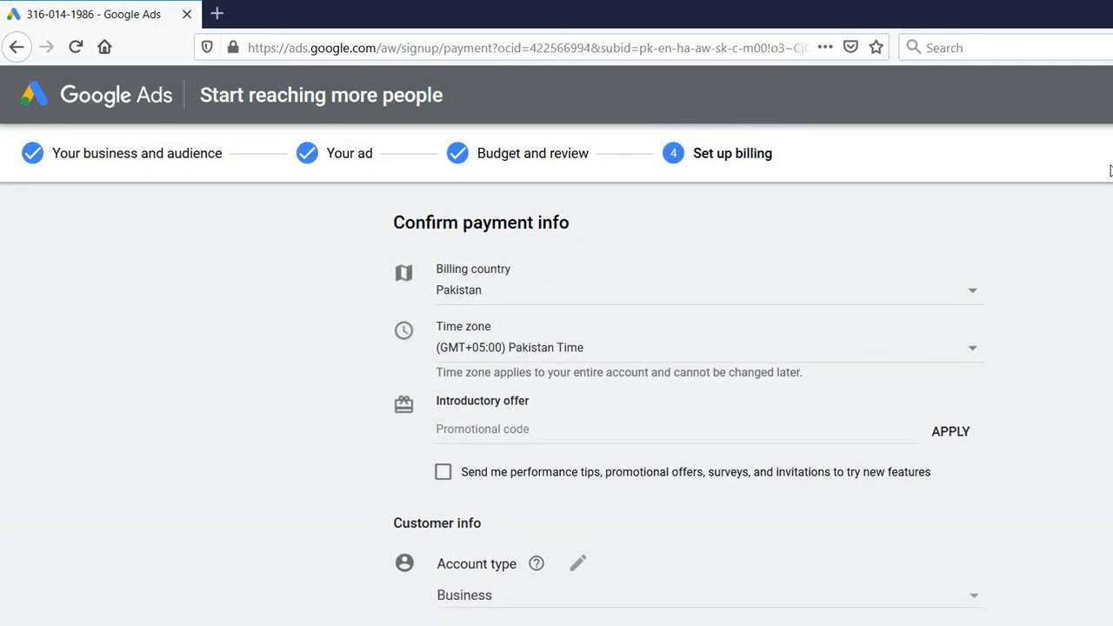
scroll(1110, 170, down, 10)
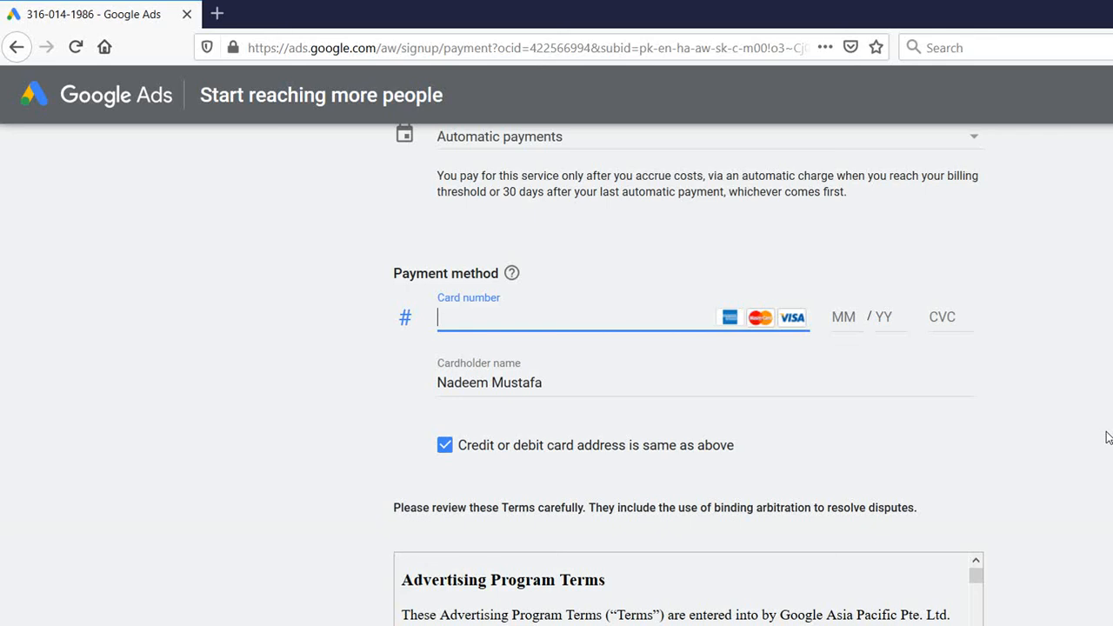
scroll(1107, 437, down, 2)
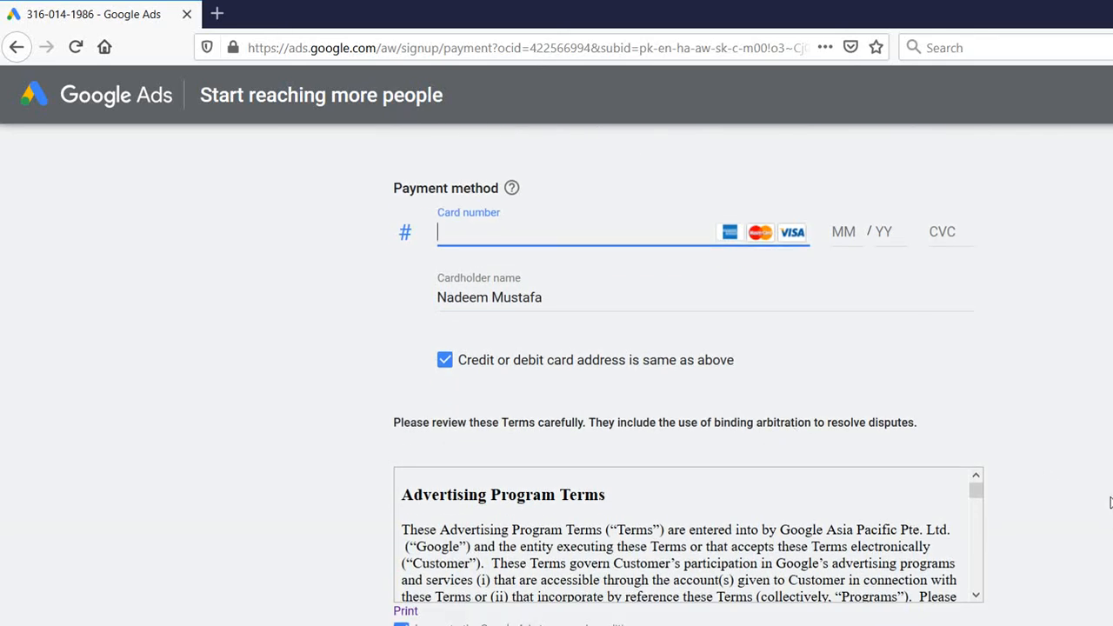
Leave the card number empty and switch to the Cute Screen Recorder window
click(387, 561)
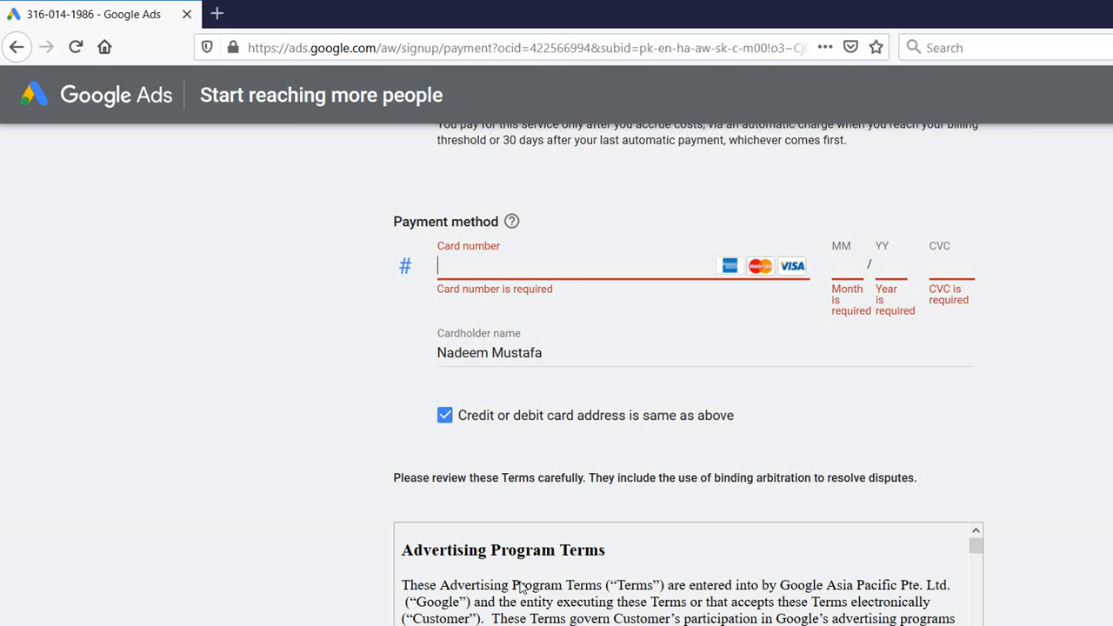
key(alt+Tab)
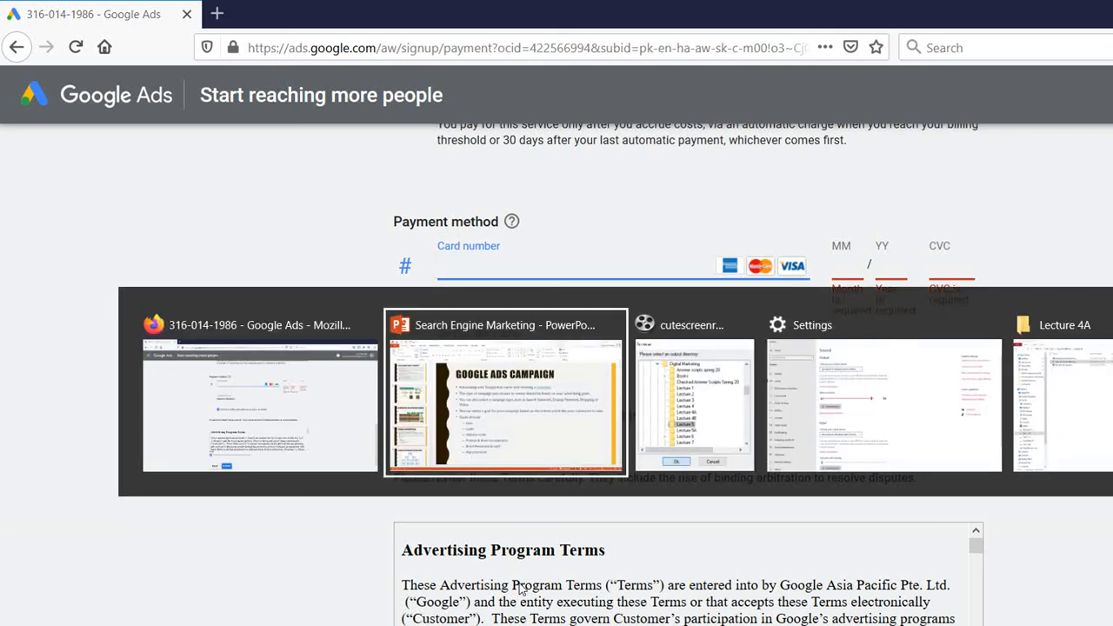
key(alt+Tab)
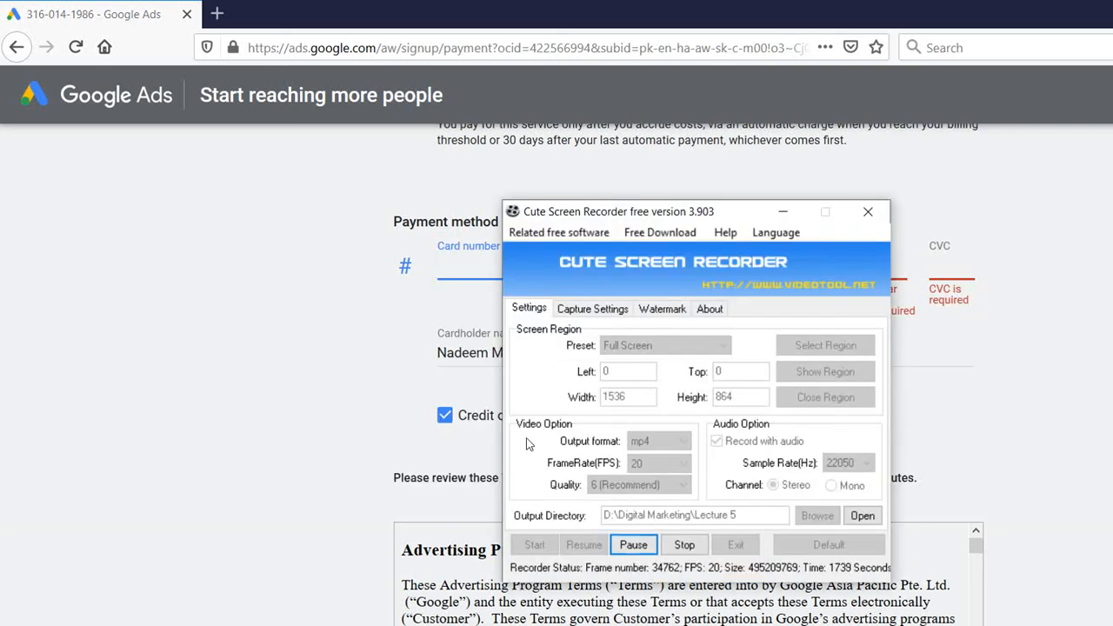